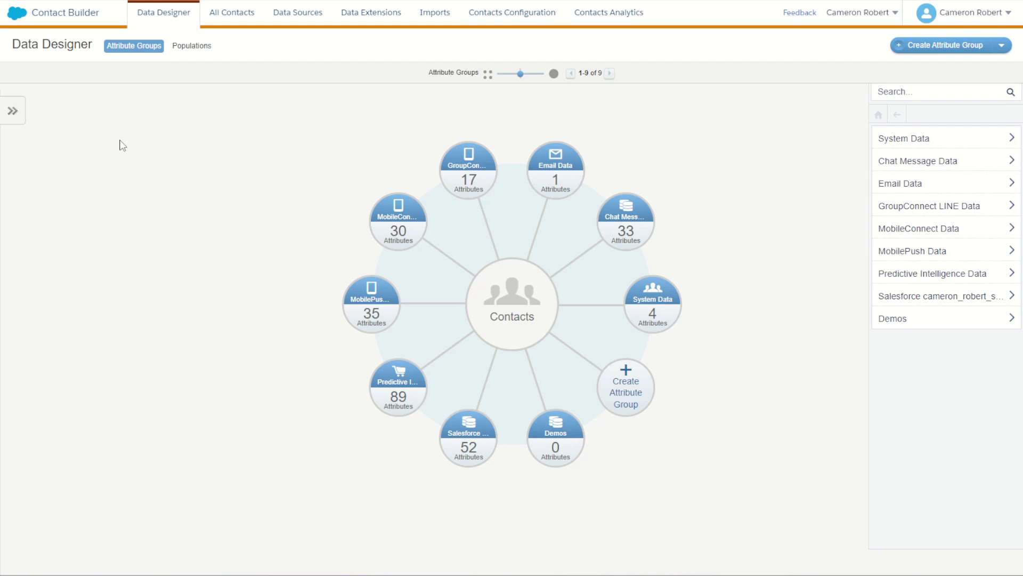
- Go to Challenge/AMP-E03 in the SalesforceMarketingCloud GitHub repo to view the Loops & Lookups README
mouse_move(33, 23)
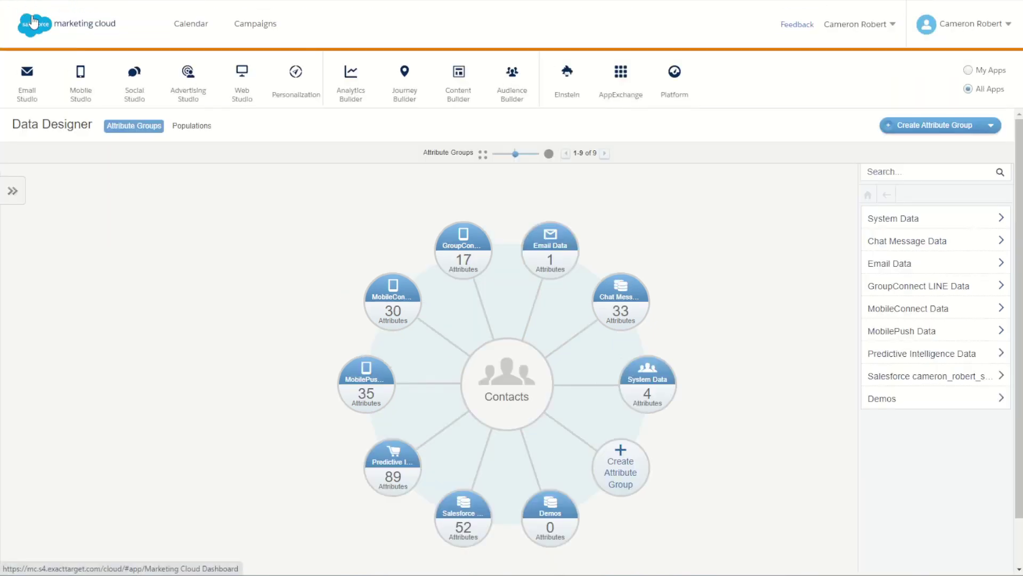
mouse_move(515, 84)
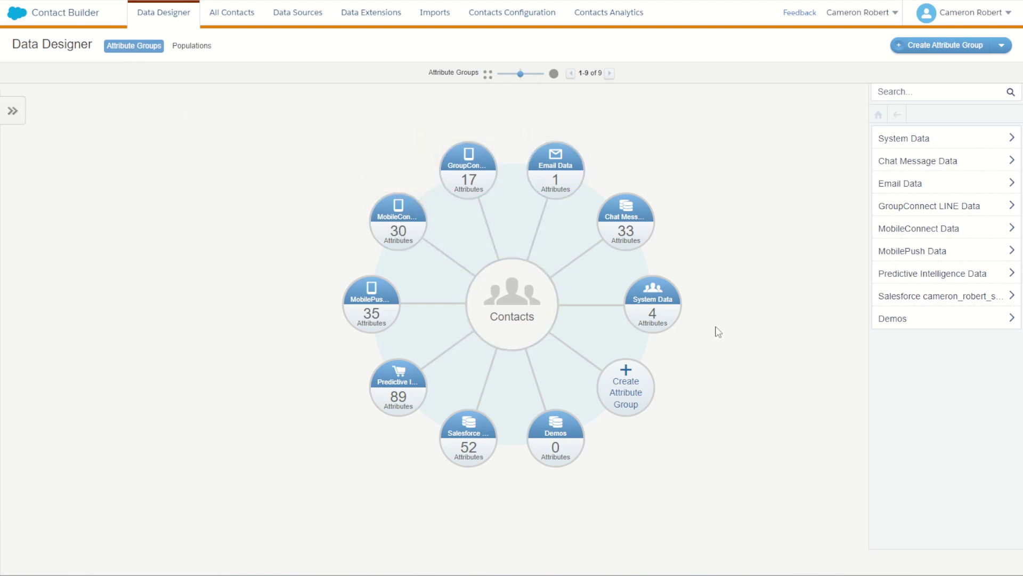
left_click(500, 299)
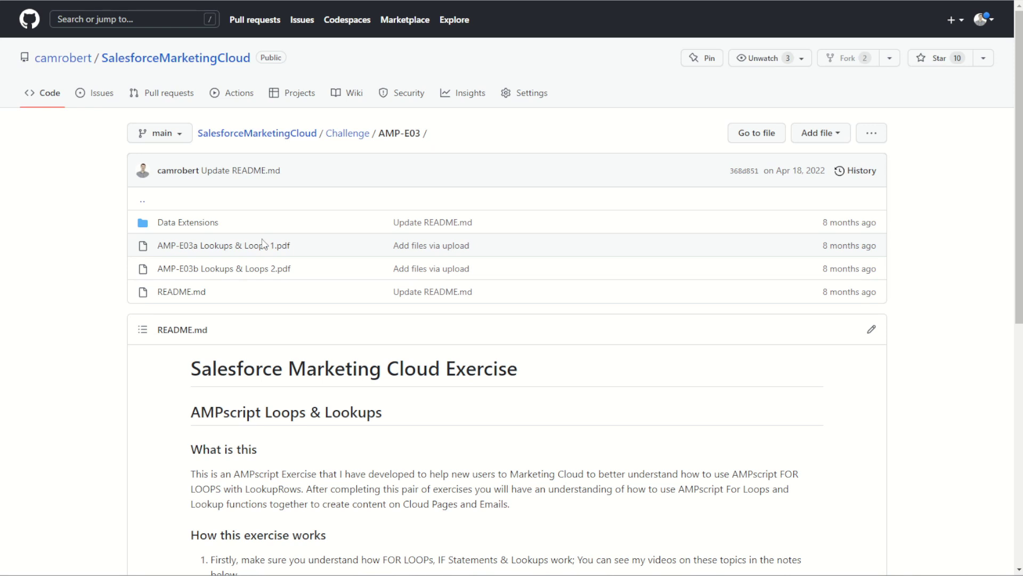
- Open the Data Extensions folder and scroll through the README's data extension schema screenshots
left_click(190, 226)
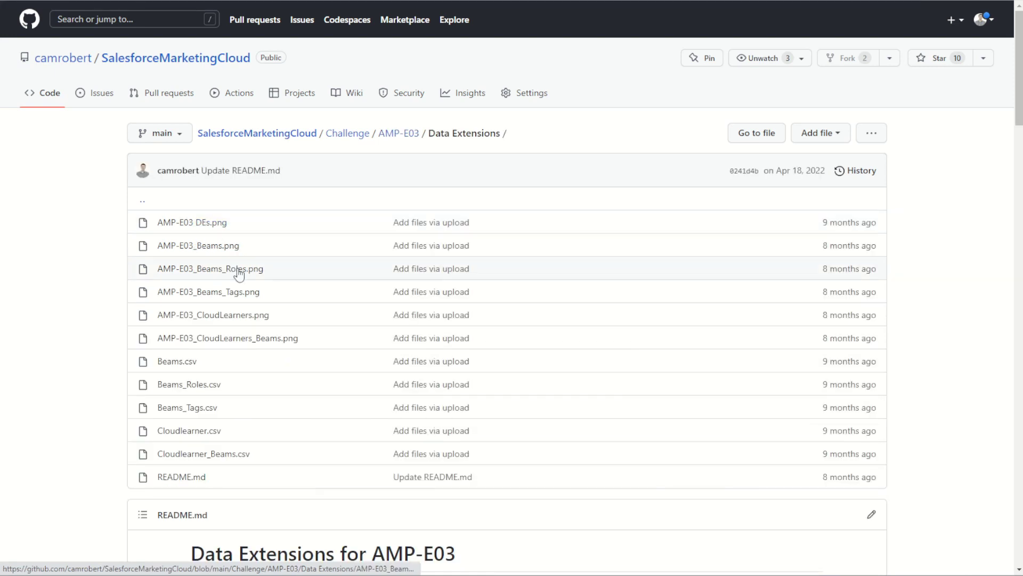
scroll(269, 330, "down", 2)
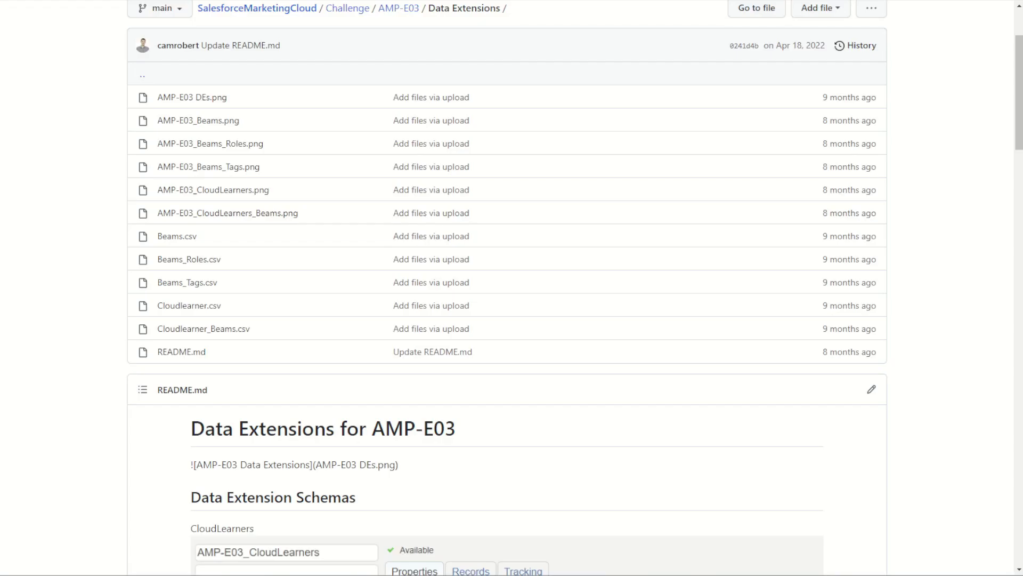
scroll(349, 294, "down", 10)
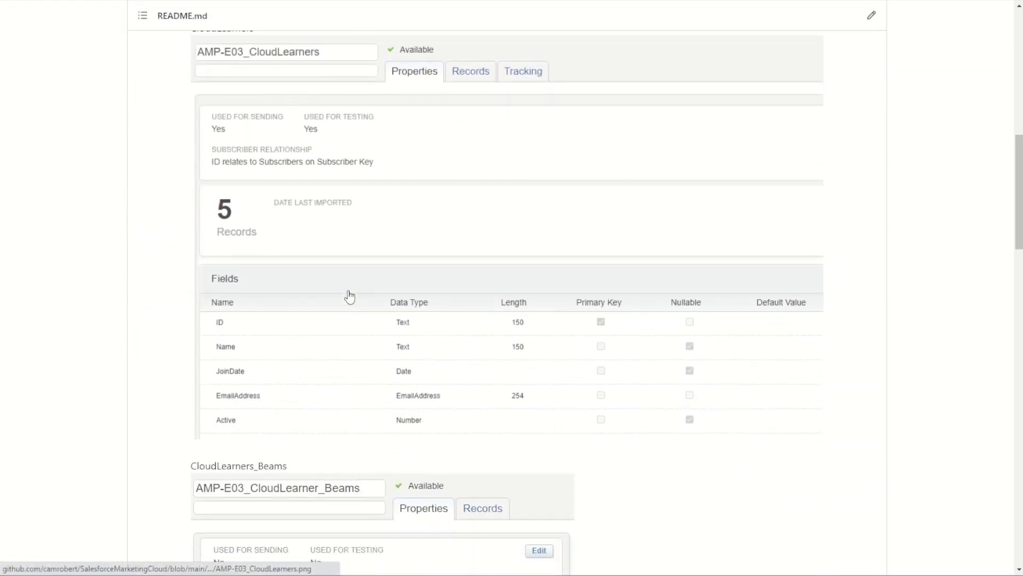
scroll(349, 295, "down", 4)
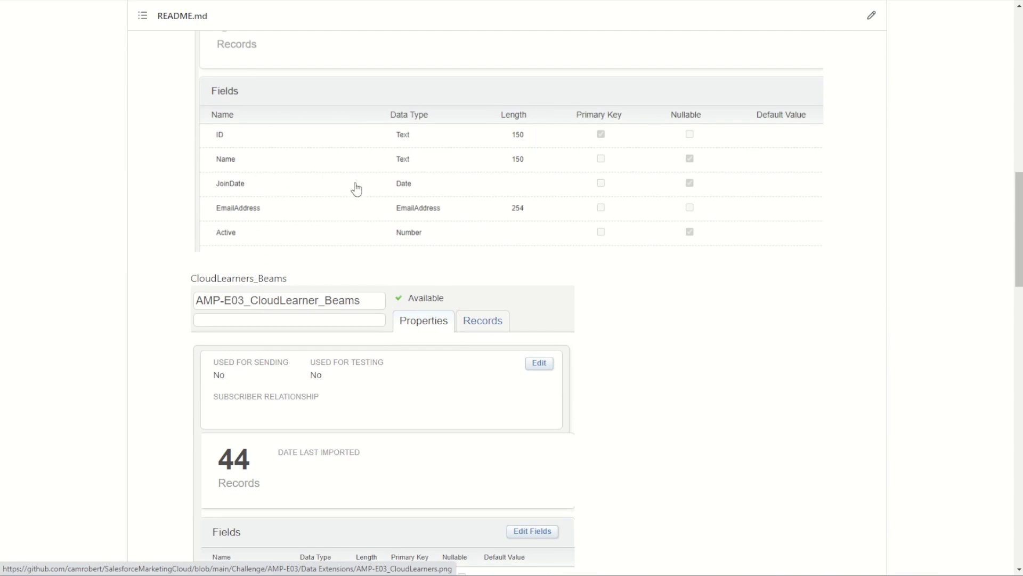
scroll(357, 190, "down", 9)
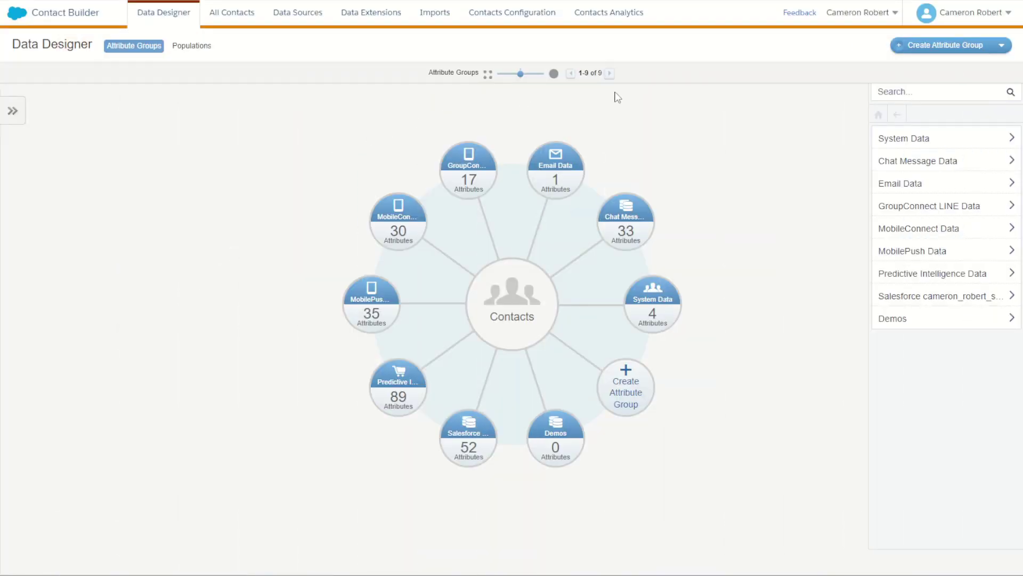
- Create an empty attribute group named AMP03 with the shopping cart icon
left_click(926, 48)
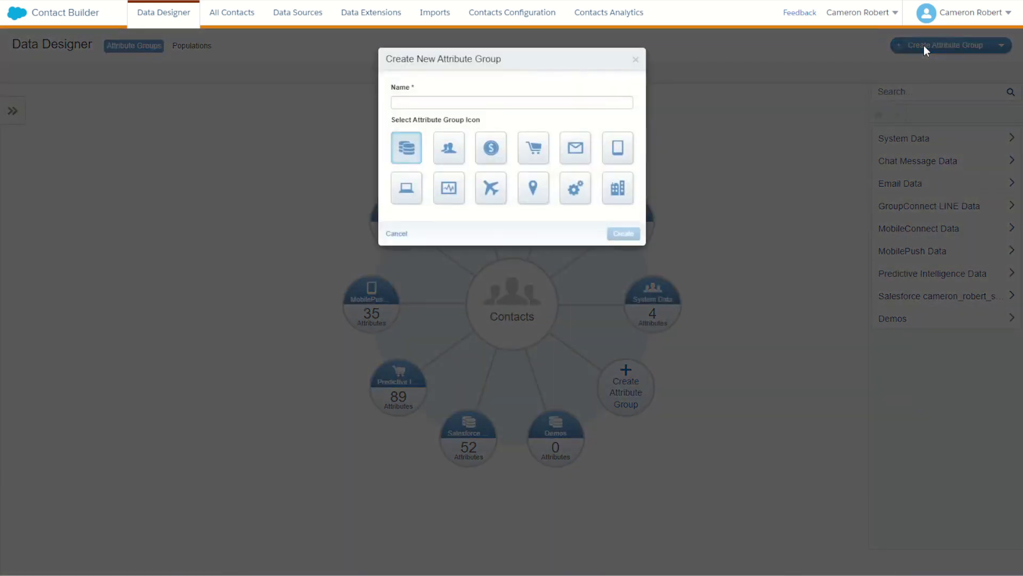
left_click(478, 102)
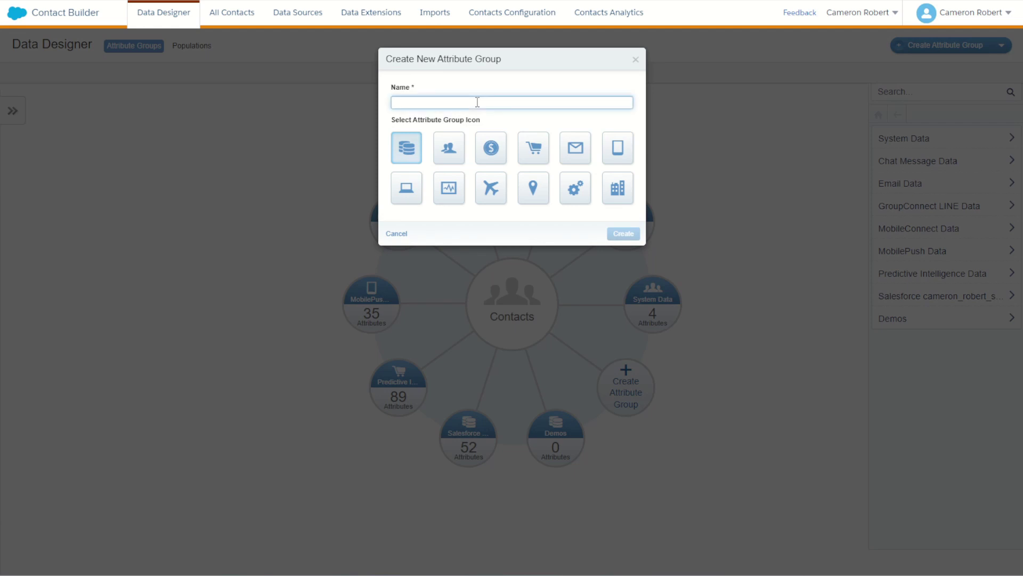
type("AMP03")
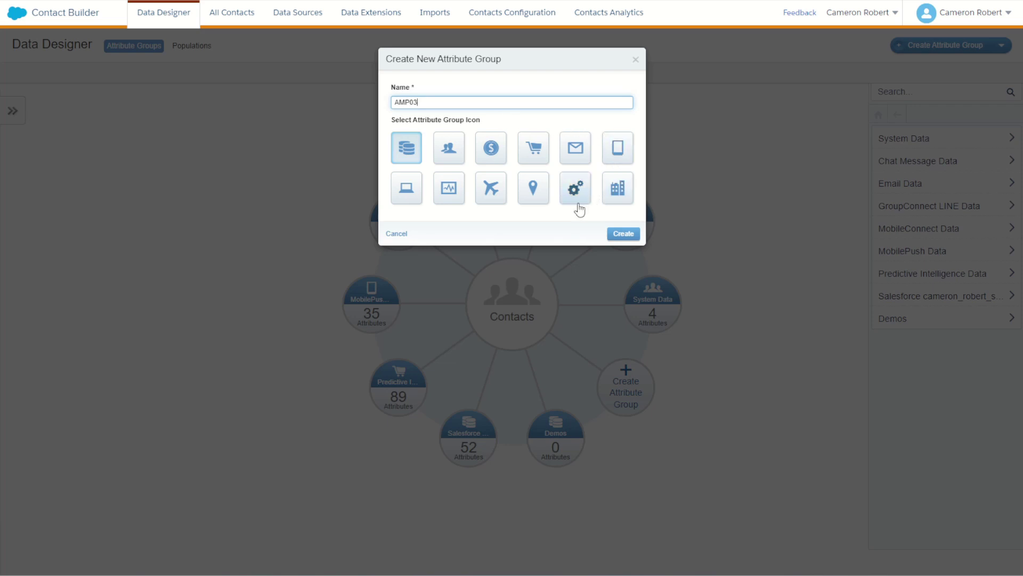
left_click(530, 157)
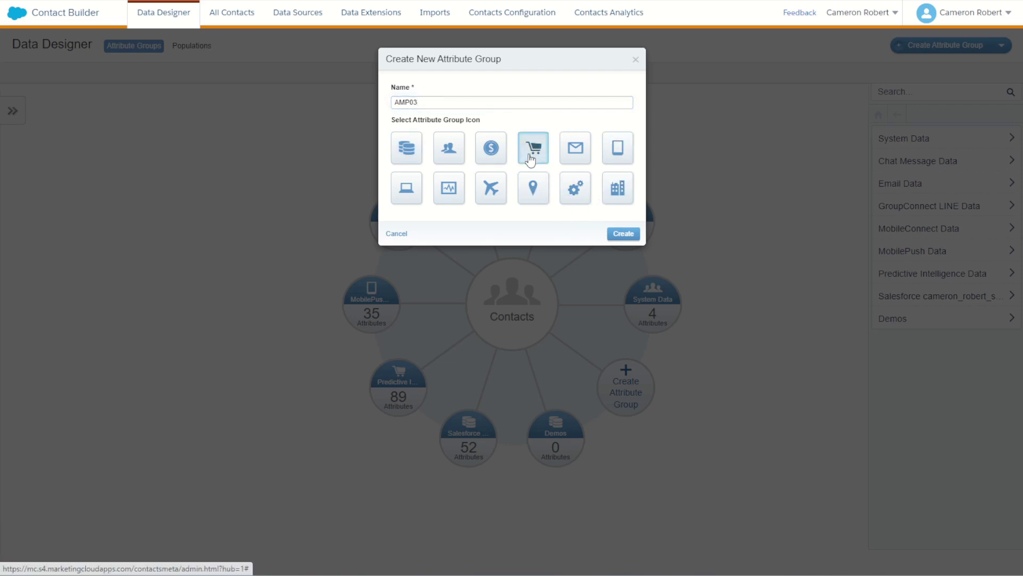
left_click(623, 233)
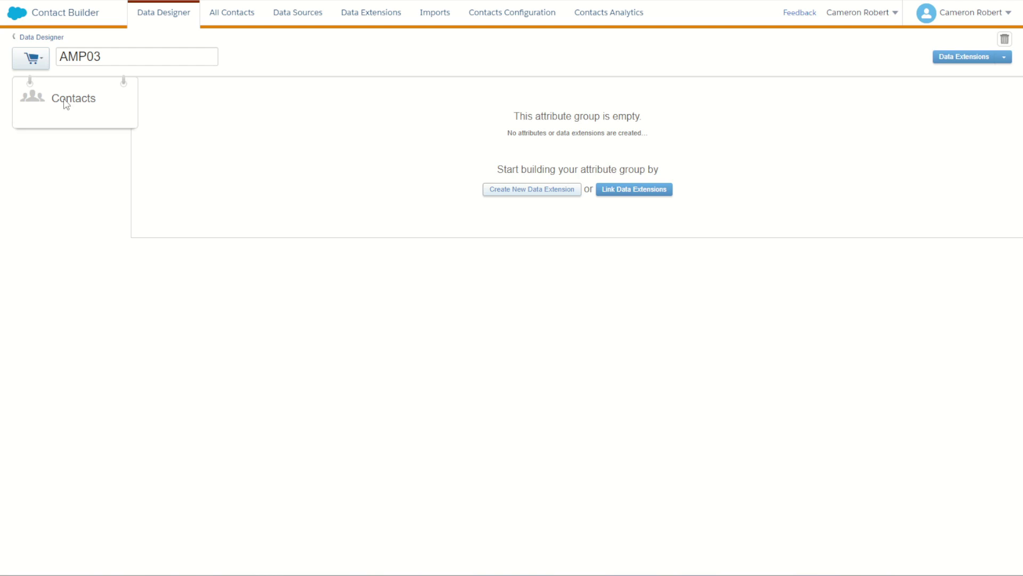
- Link Contact Key to ID in 0Public > Exercises > AMP-E03 > AMP-E03_CloudLearners and save
left_click(639, 190)
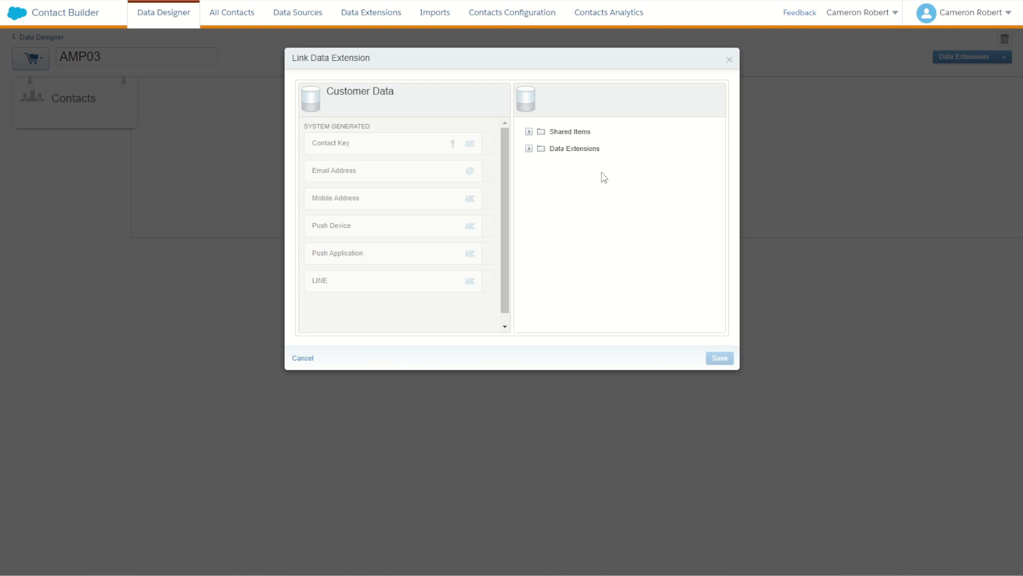
left_click(528, 149)
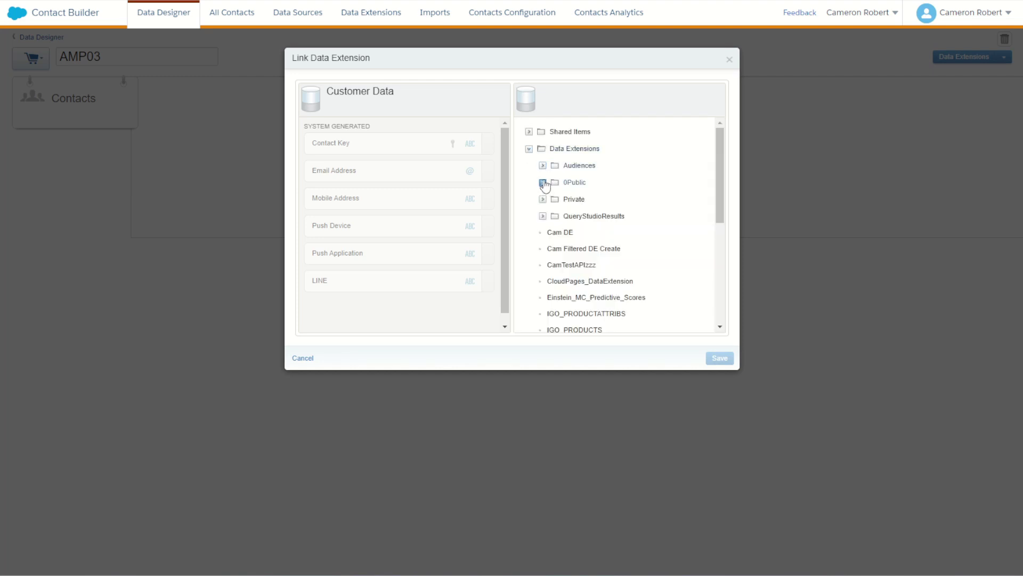
left_click(543, 182)
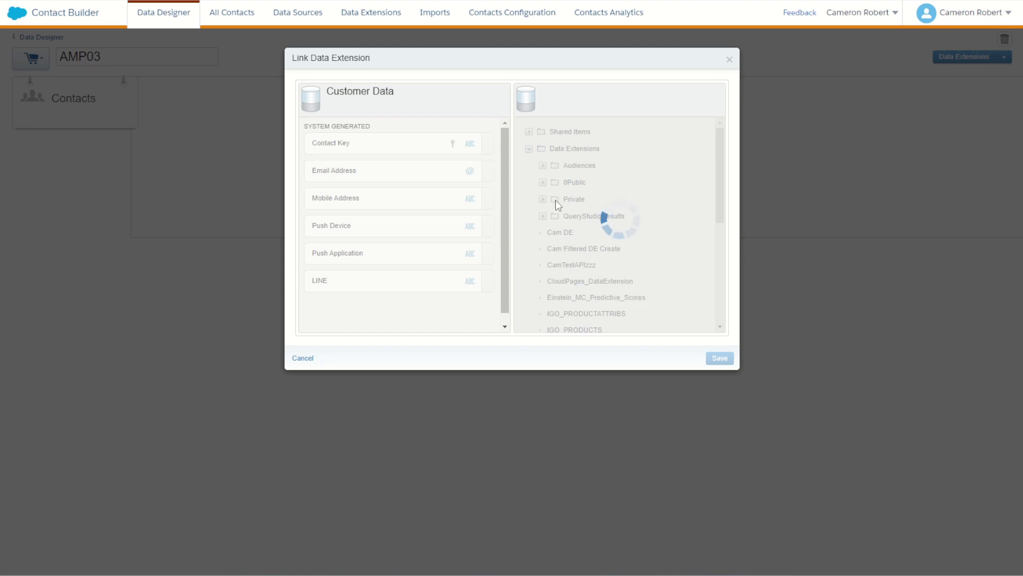
left_click(557, 217)
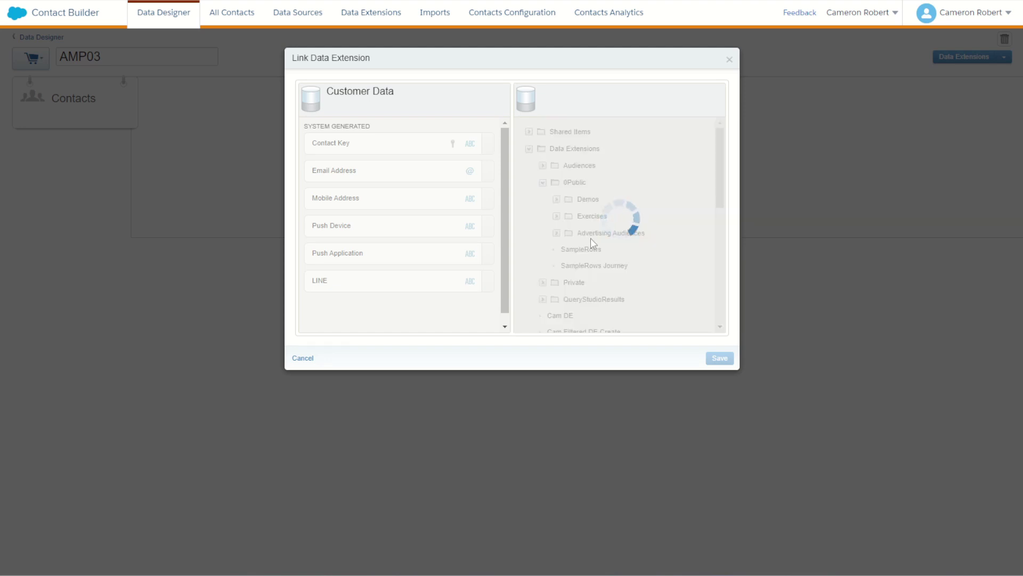
left_click(613, 267)
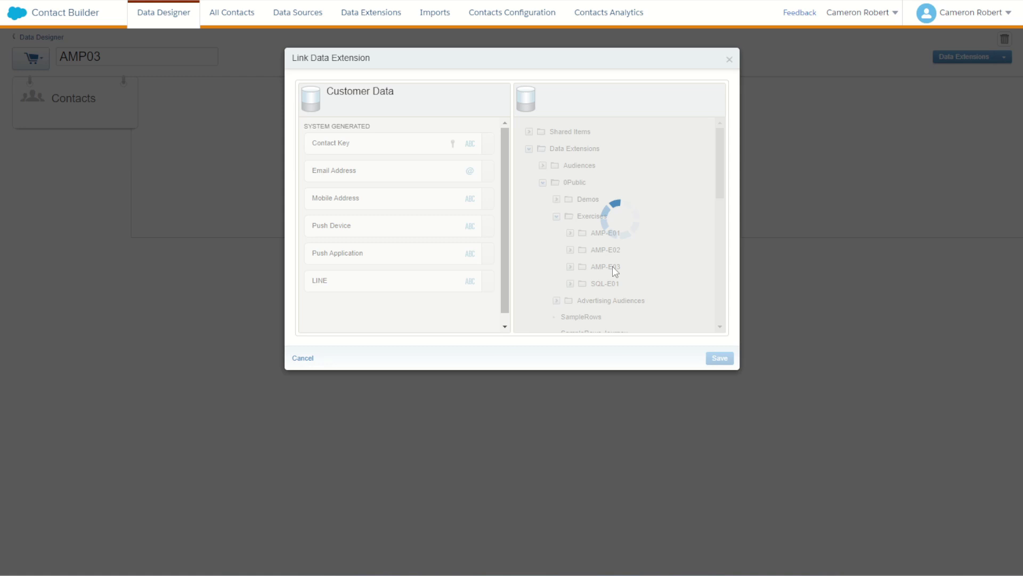
scroll(639, 258, "down", 3)
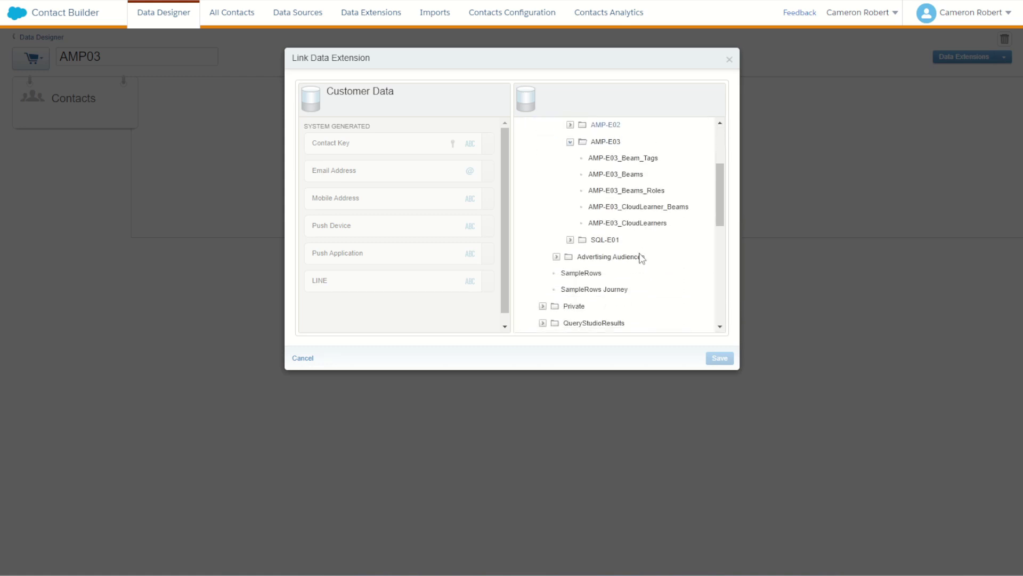
left_click(655, 223)
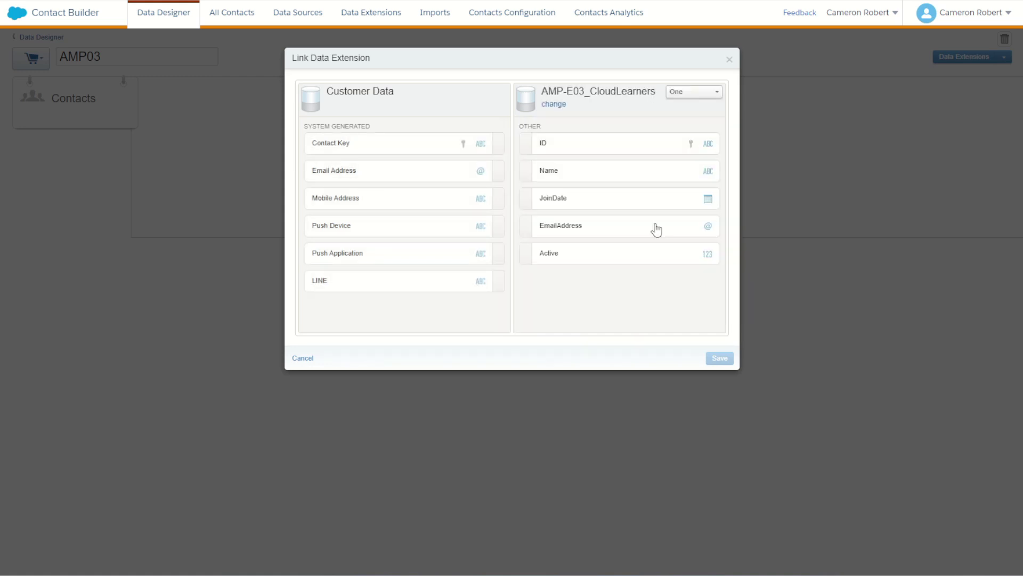
left_click(566, 152)
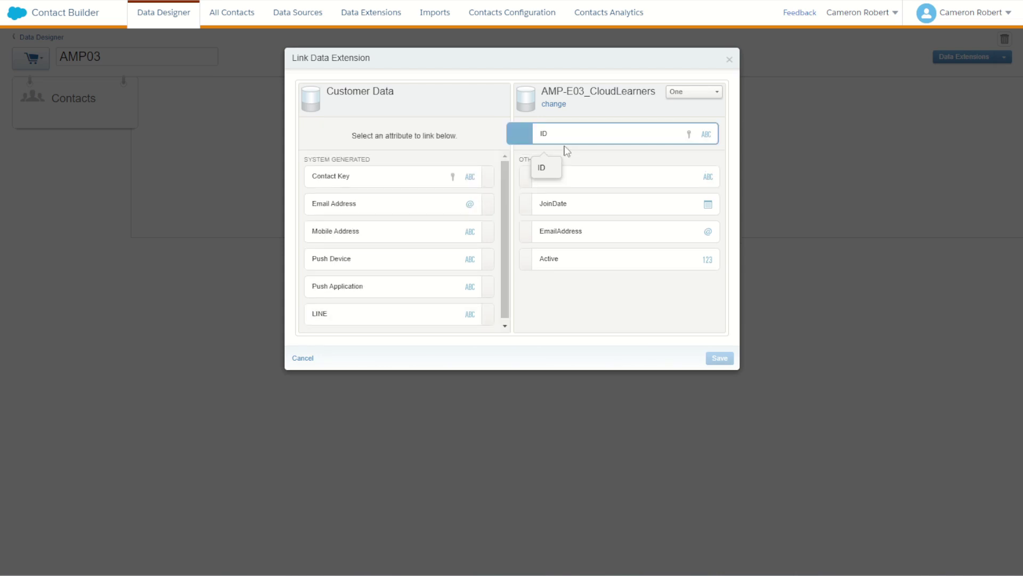
left_click(418, 182)
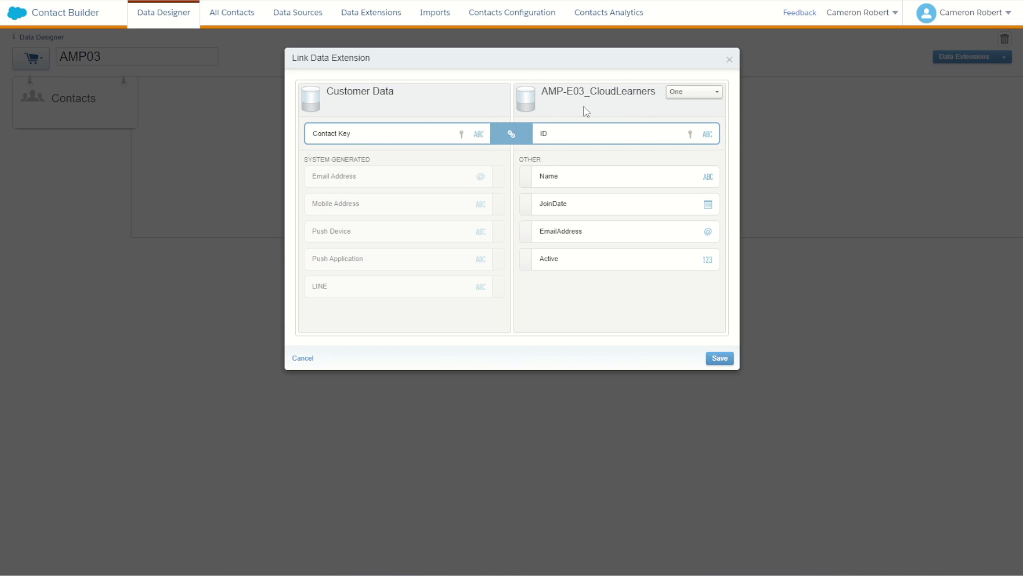
left_click(723, 359)
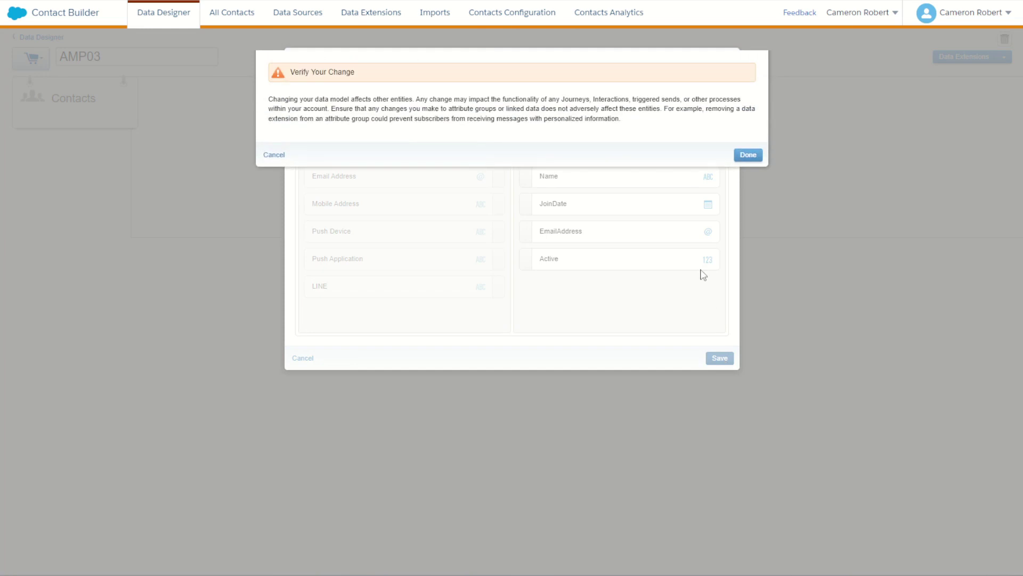
- Confirm the change so AMP-E03_CloudLearners shows linked to Contact Key in AMP03
left_click(744, 155)
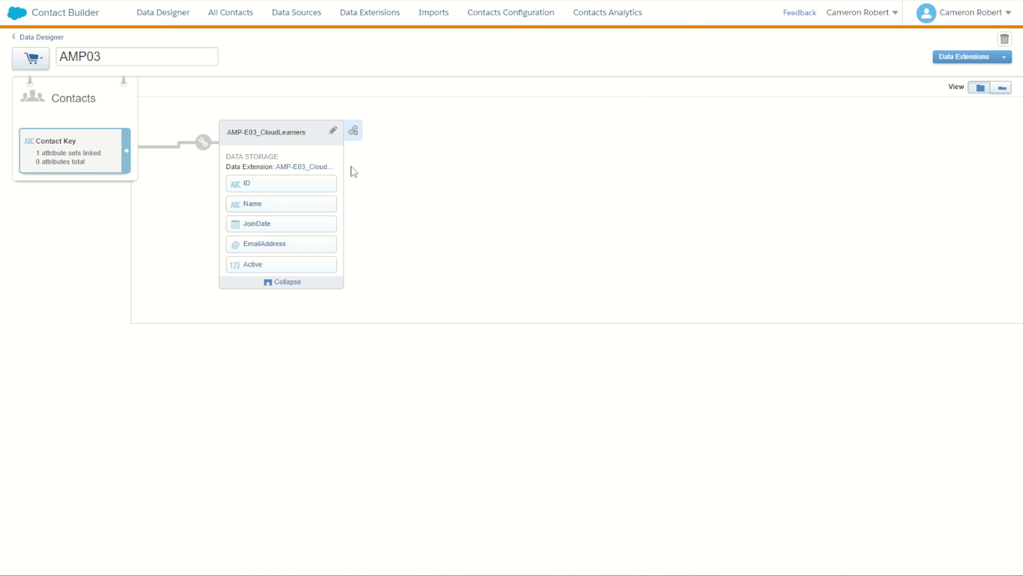
- Start a relationship from AMP-E03_CloudLearners and select AMP-E03_CloudLearner_Beams in the AMP-E03 folder
left_click(353, 132)
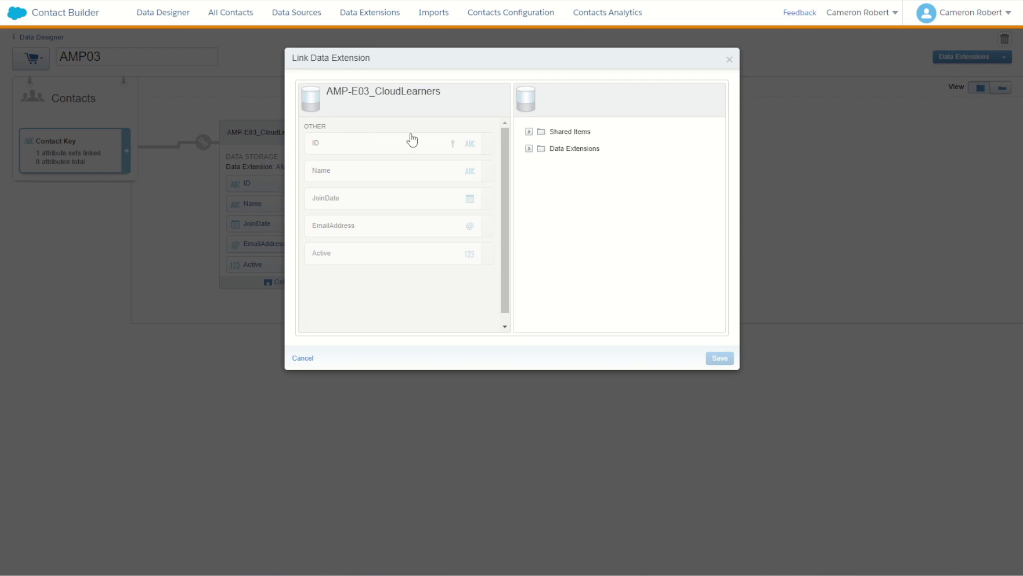
left_click(529, 149)
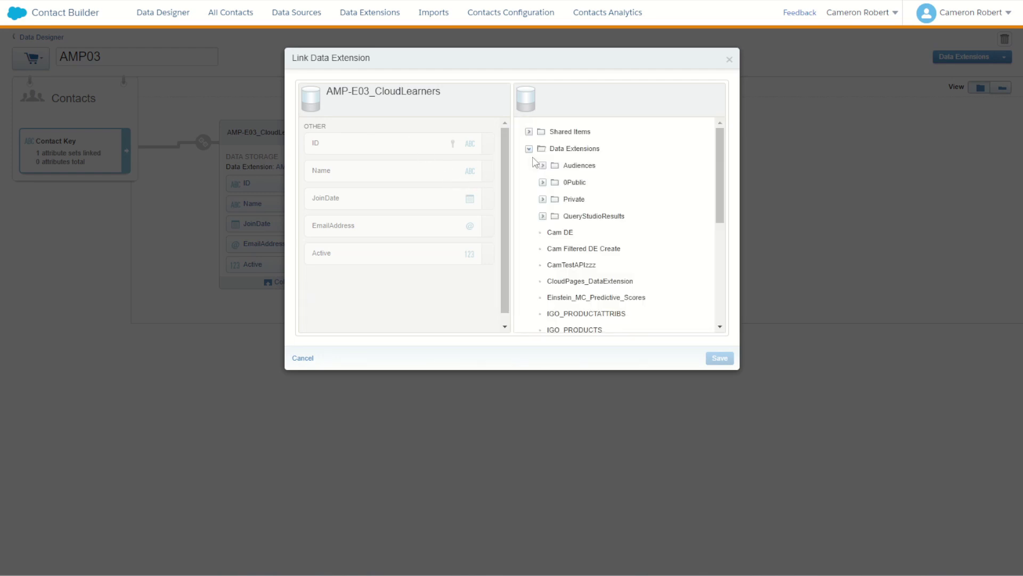
left_click(542, 183)
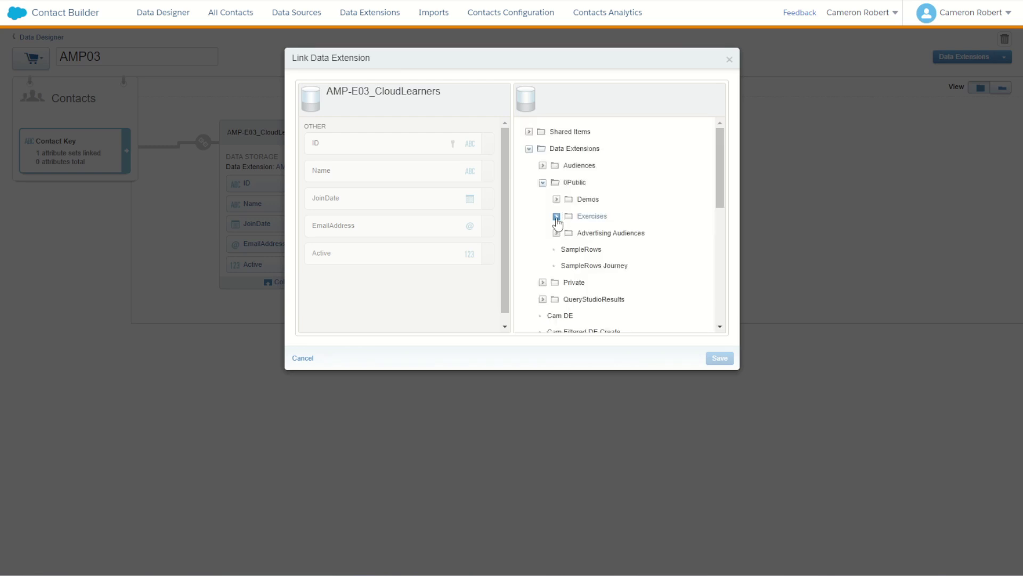
left_click(556, 216)
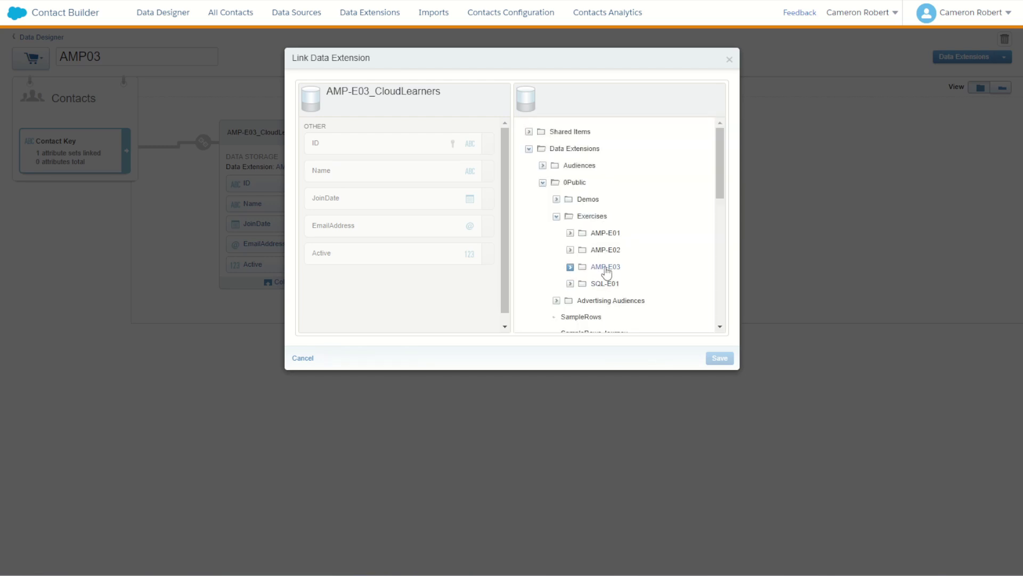
left_click(606, 268)
scroll(652, 278, "down", 2)
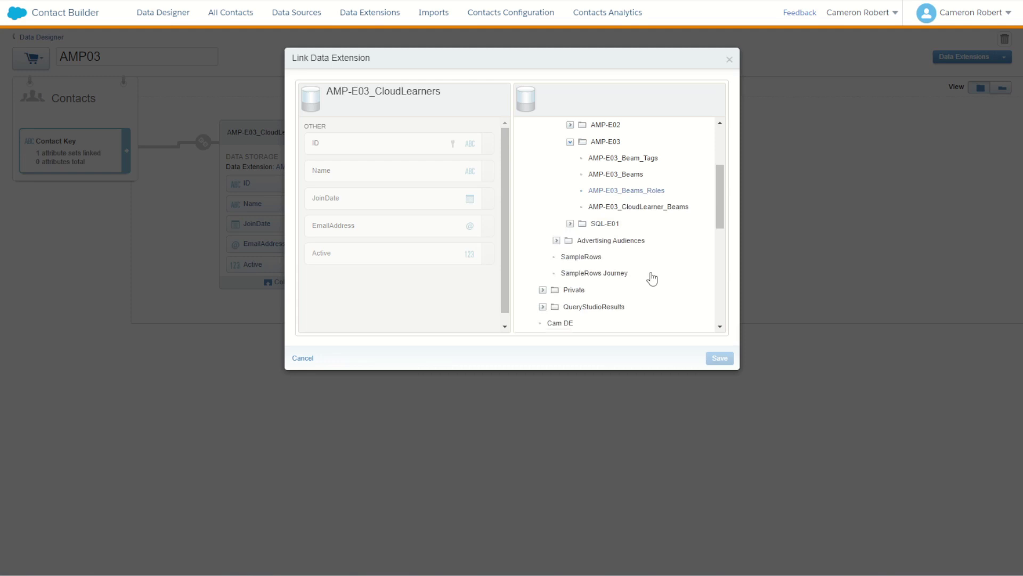
left_click(642, 208)
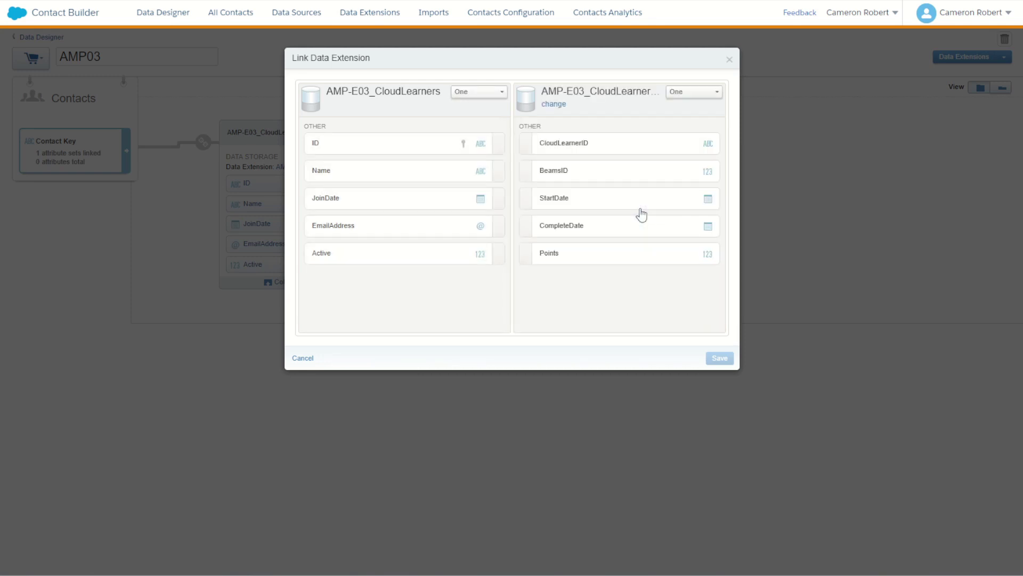
- Map ID to CloudLearnerID, set CloudLearner_Beams to Many, and save the link
left_click(417, 145)
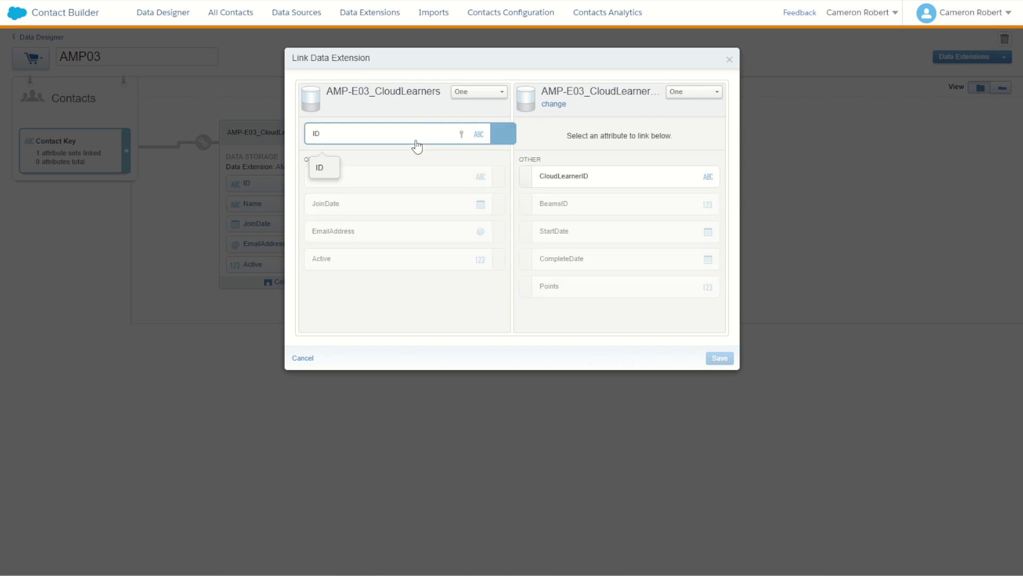
left_click(585, 181)
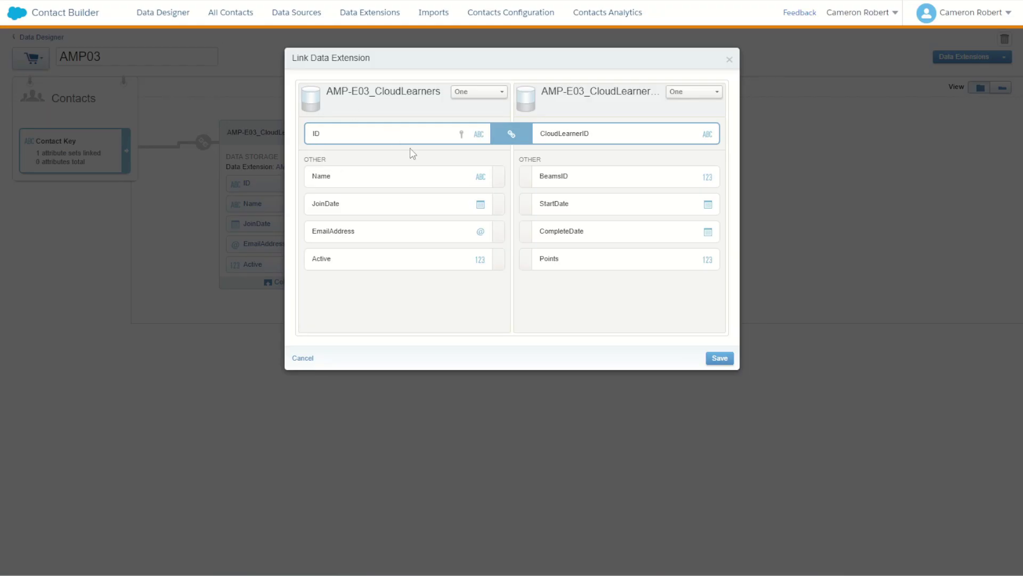
left_click(693, 93)
left_click(696, 119)
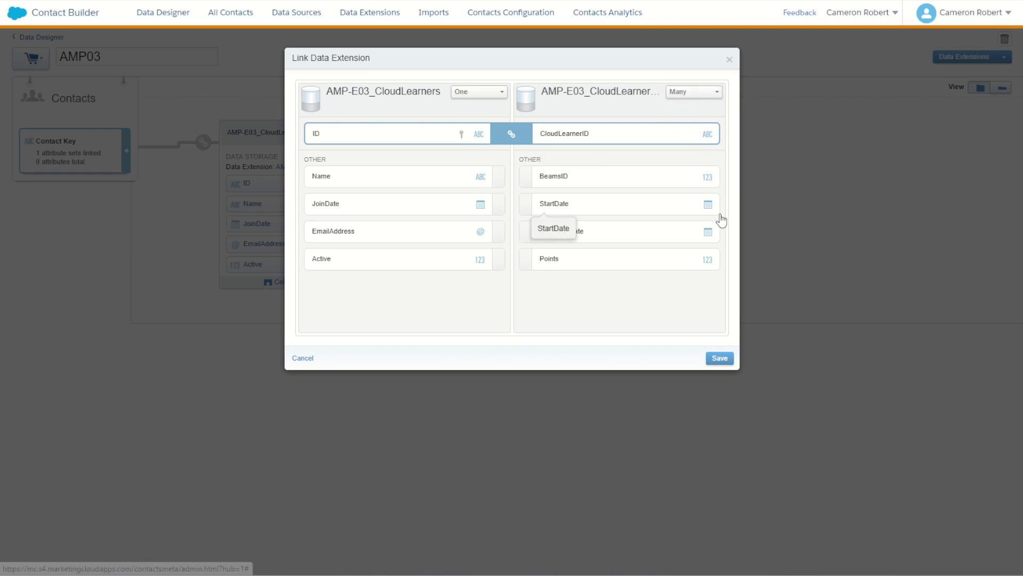
left_click(720, 358)
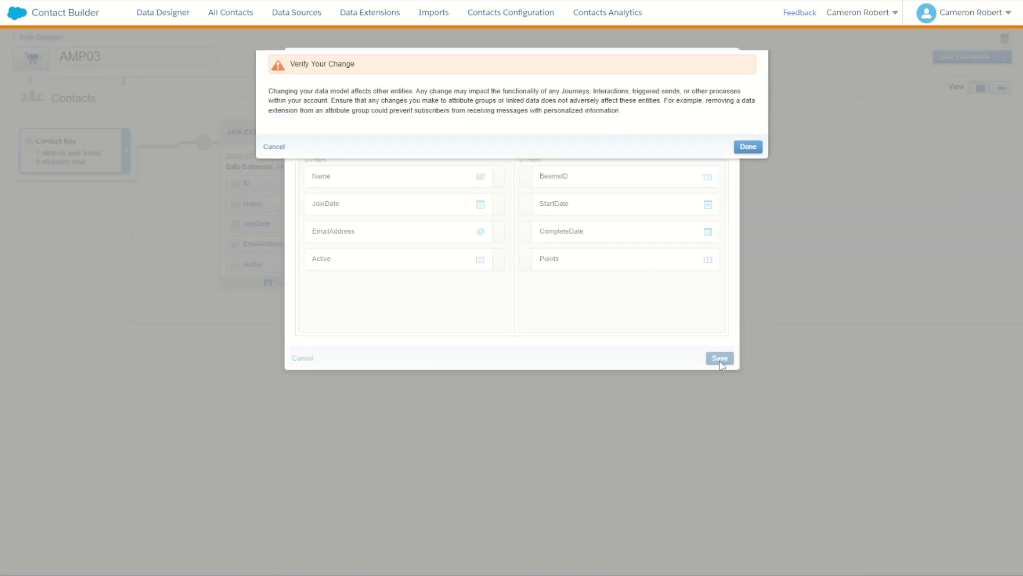
- Confirm the CloudLearner_Beams link and start a new relationship from AMP-E03_CloudLearner_Beams
left_click(748, 155)
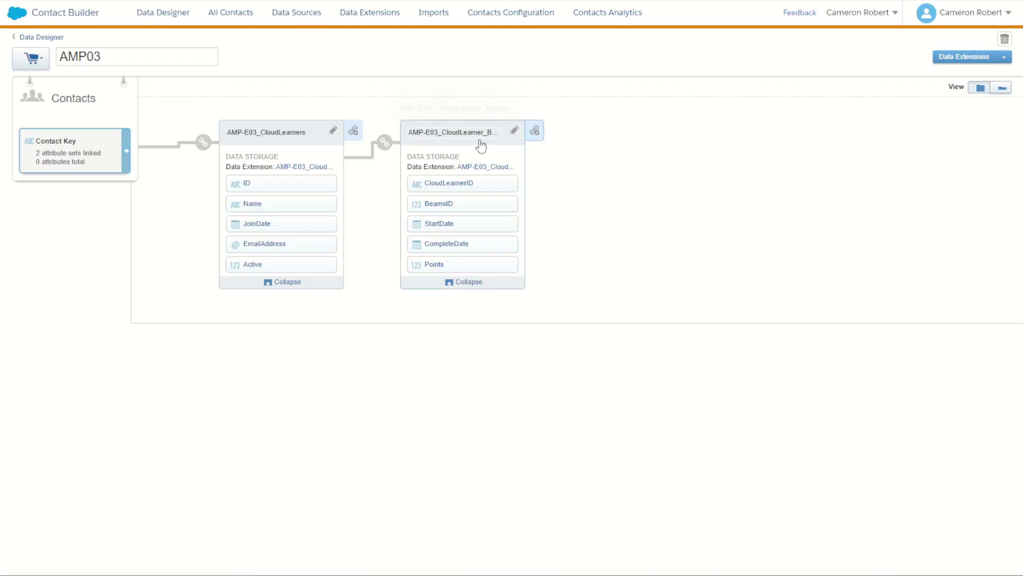
left_click(536, 133)
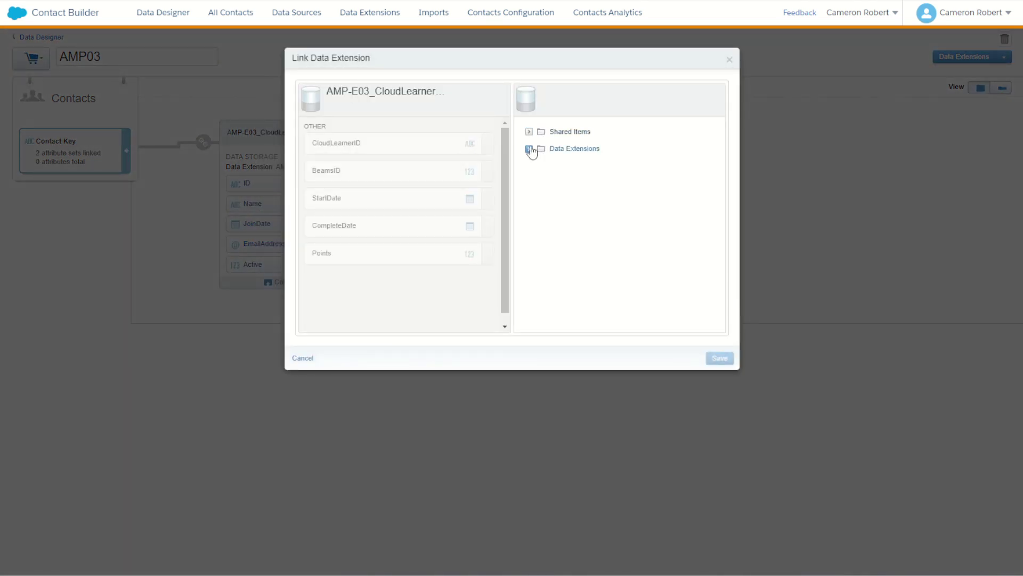
- Select AMP-E03_Beams from Data Extensions > 0Public > Exercises > AMP-E03 as the linked table
left_click(529, 150)
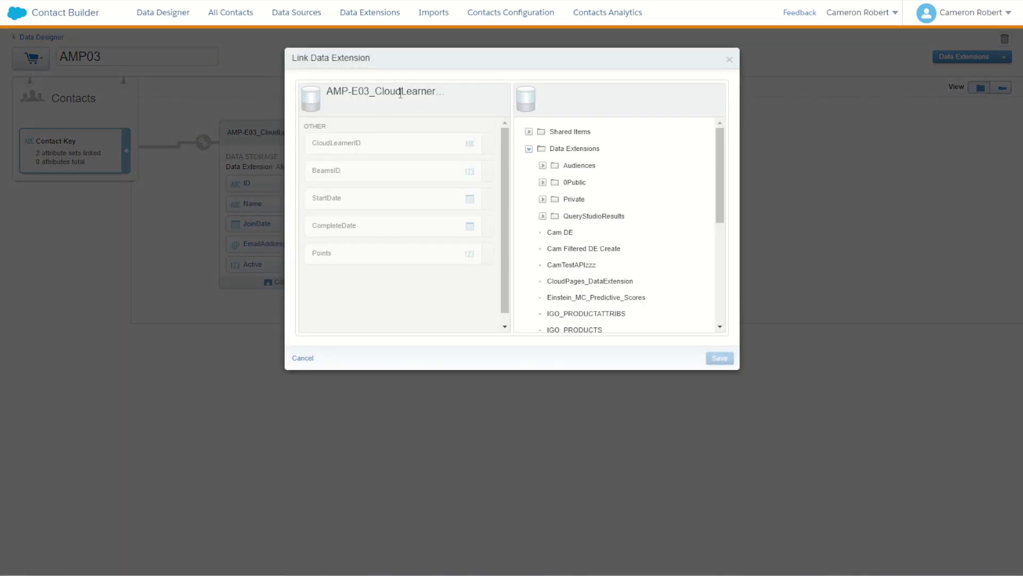
left_click(542, 182)
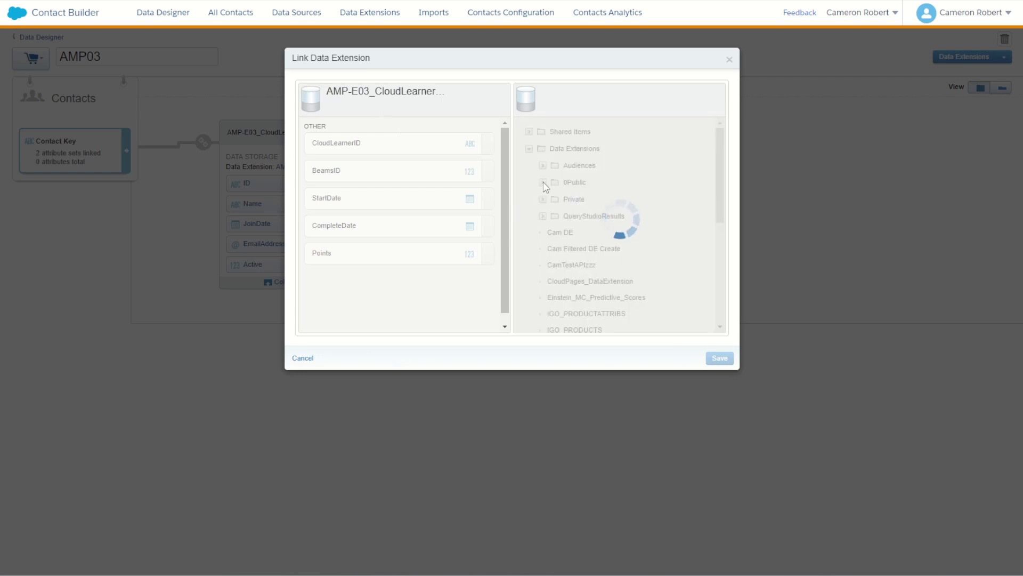
left_click(557, 216)
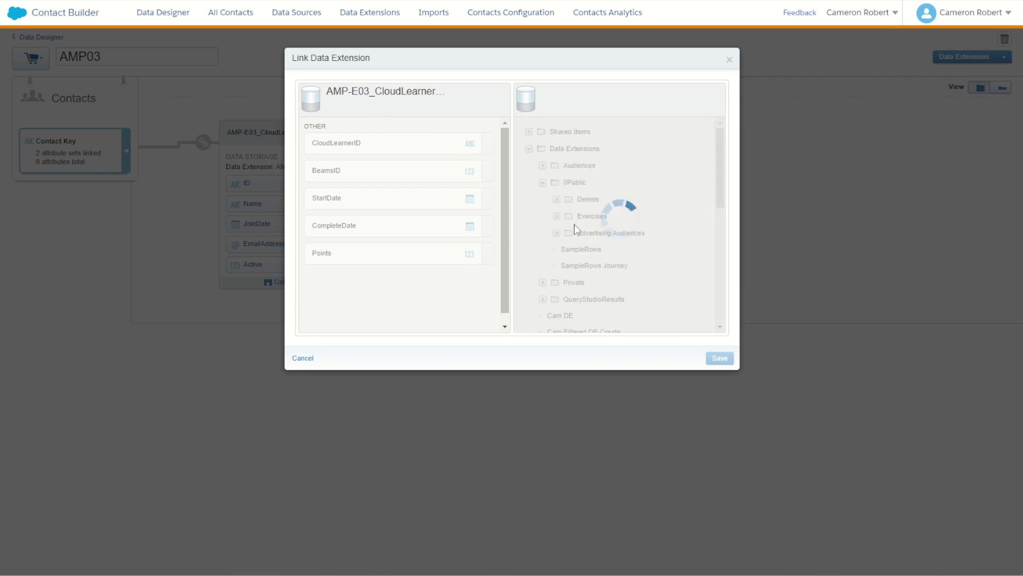
left_click(607, 268)
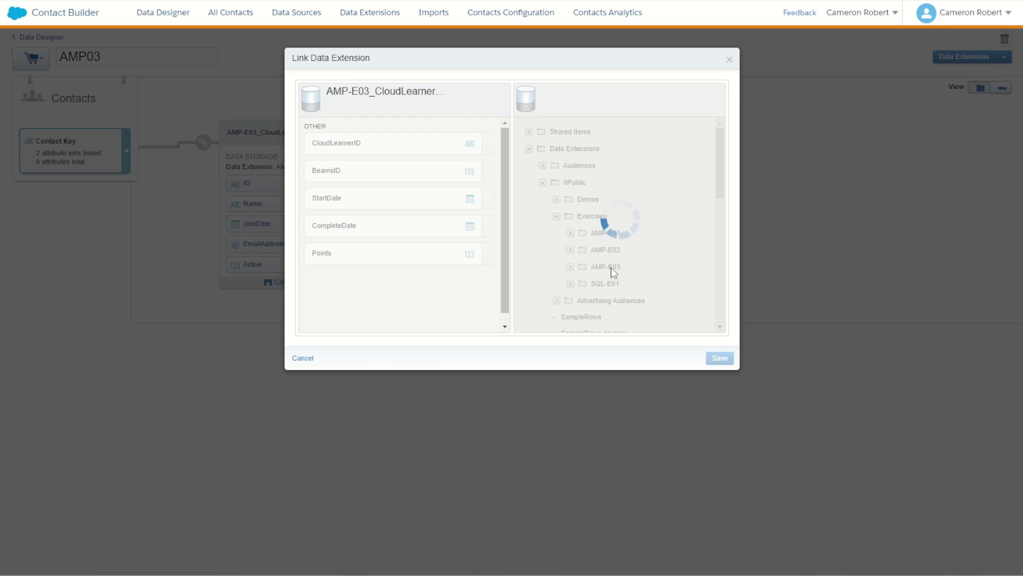
scroll(632, 267, "down", 3)
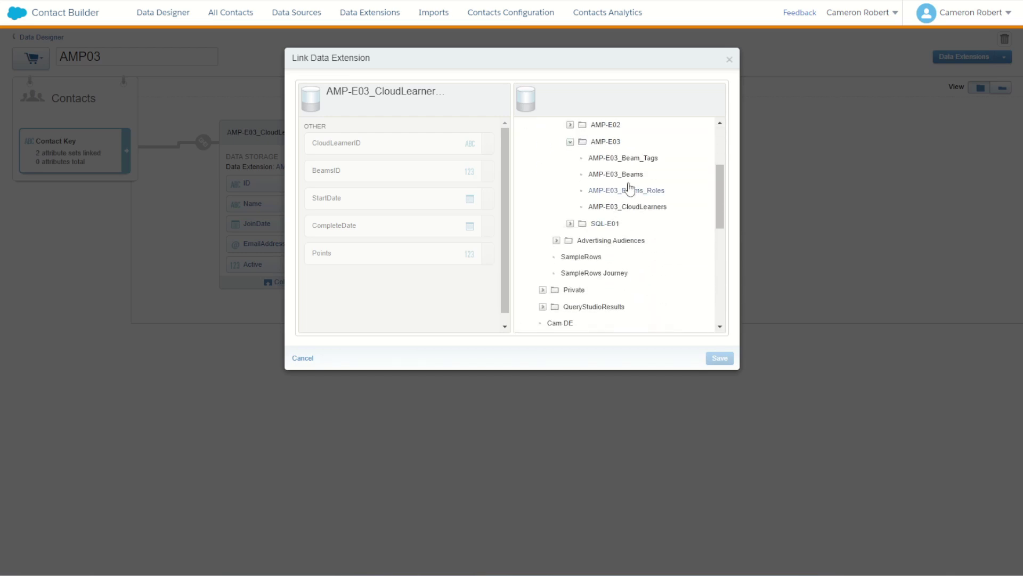
left_click(629, 175)
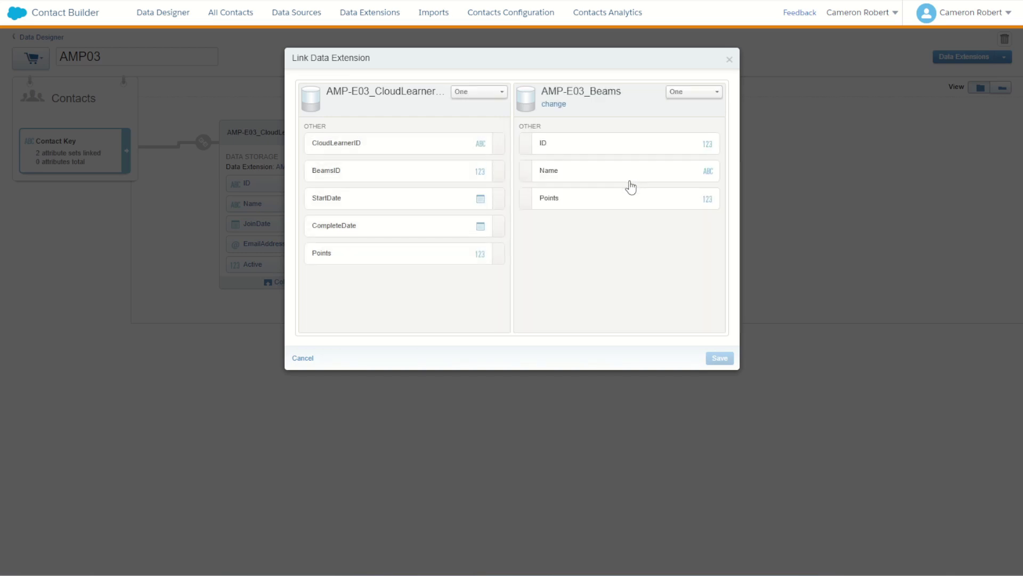
- Map BeamsID to ID as many-to-one, then save and confirm the link
left_click(419, 182)
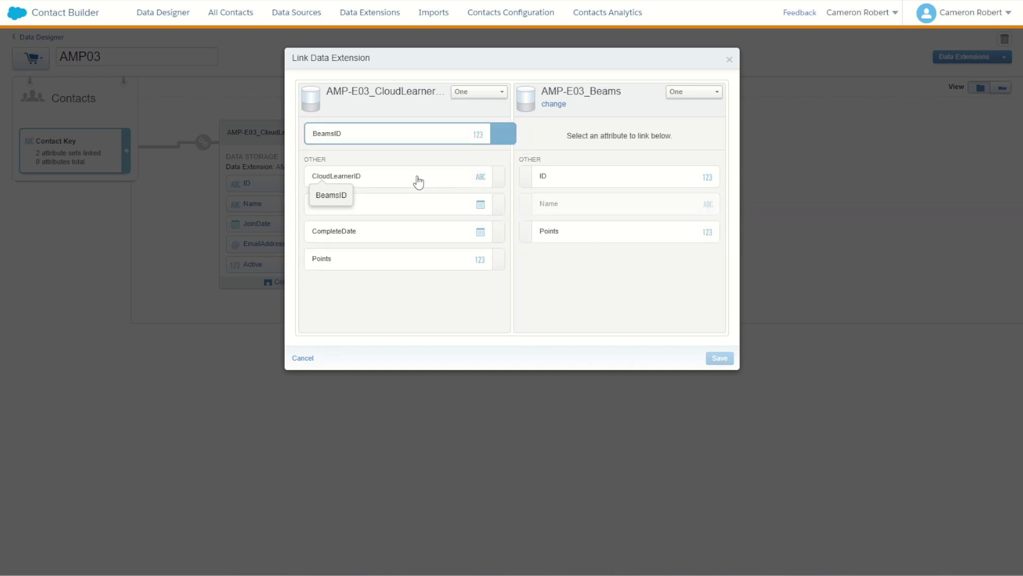
left_click(588, 183)
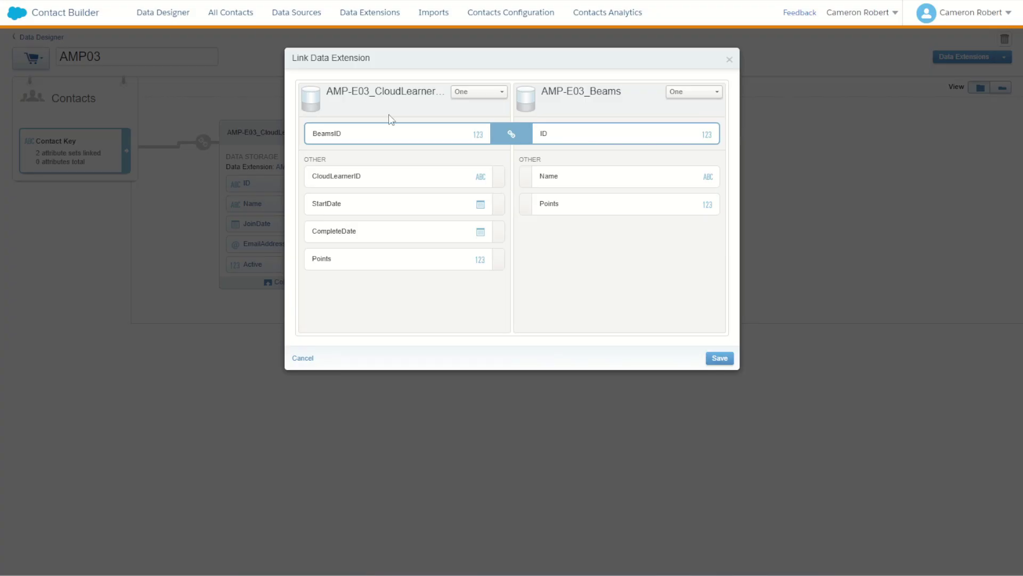
left_click(467, 95)
left_click(468, 118)
left_click(722, 359)
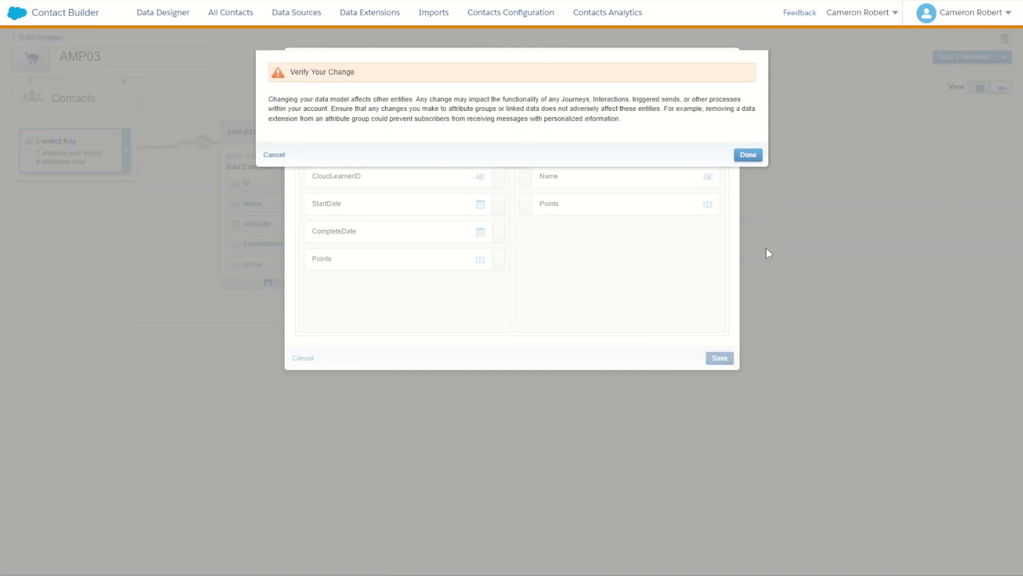
left_click(748, 156)
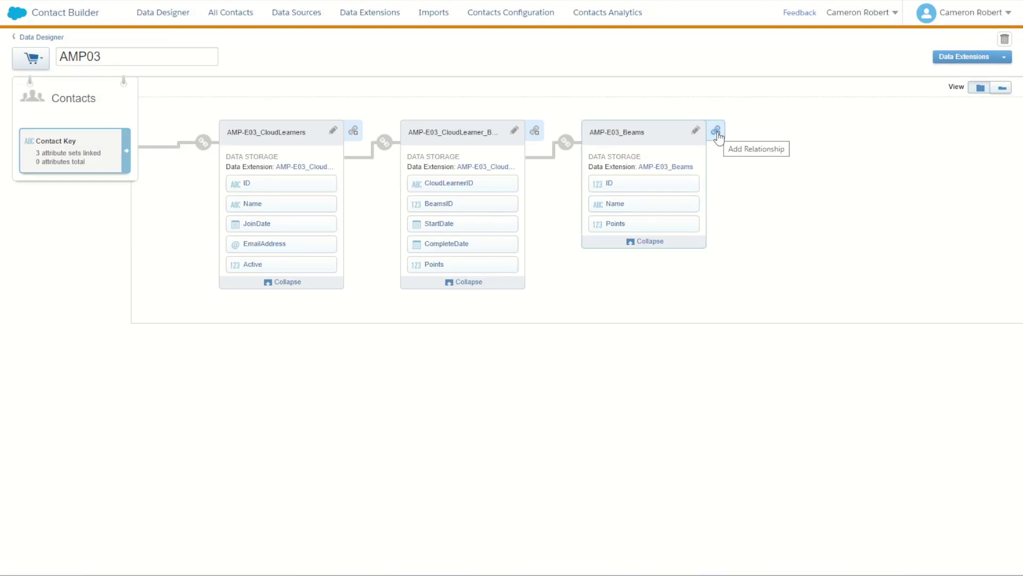
- Start a relationship from AMP-E03_Beams and select AMP-E03_Beam_Tags in the AMP-E03 folder
left_click(716, 131)
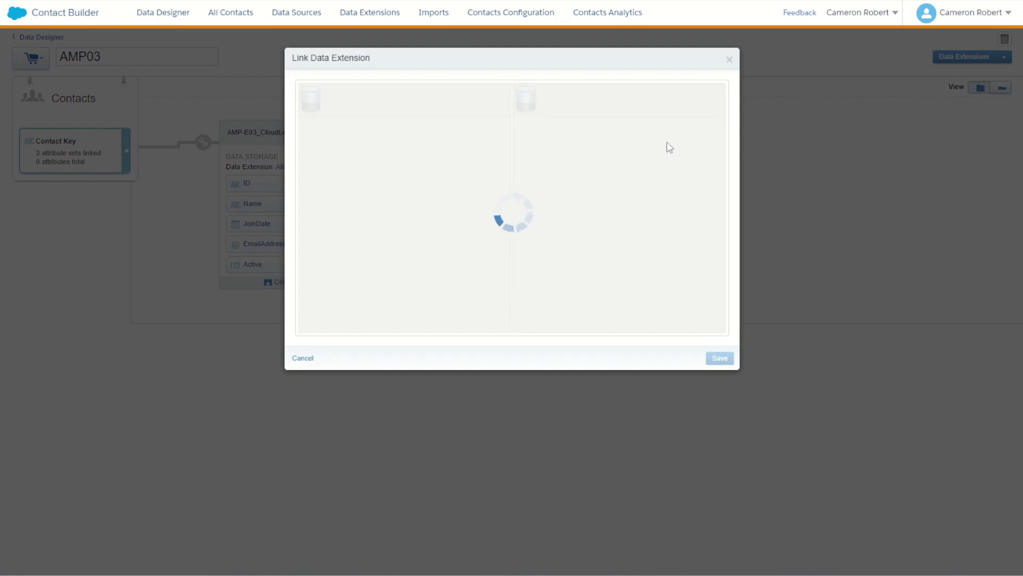
left_click(528, 148)
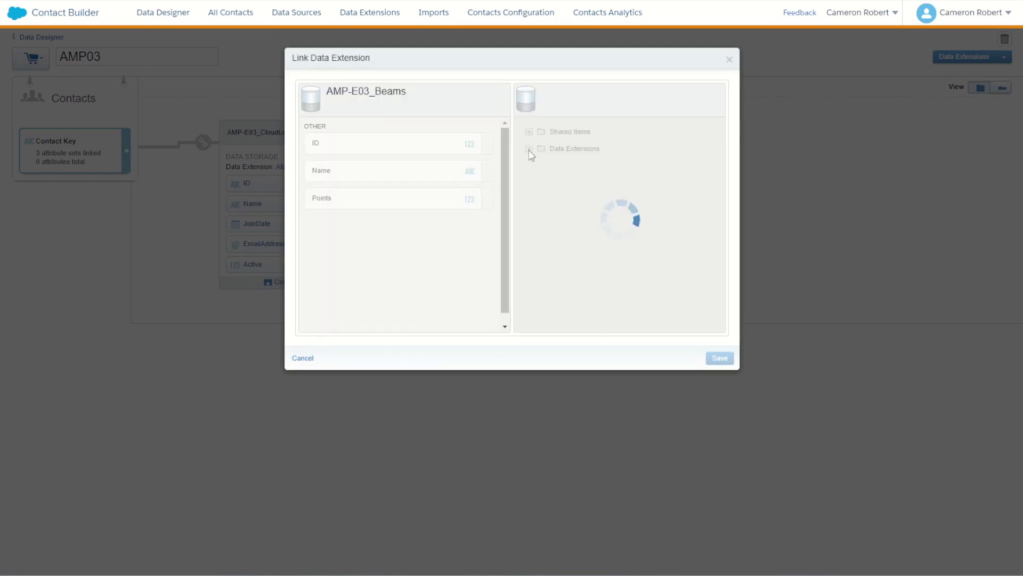
left_click(553, 216)
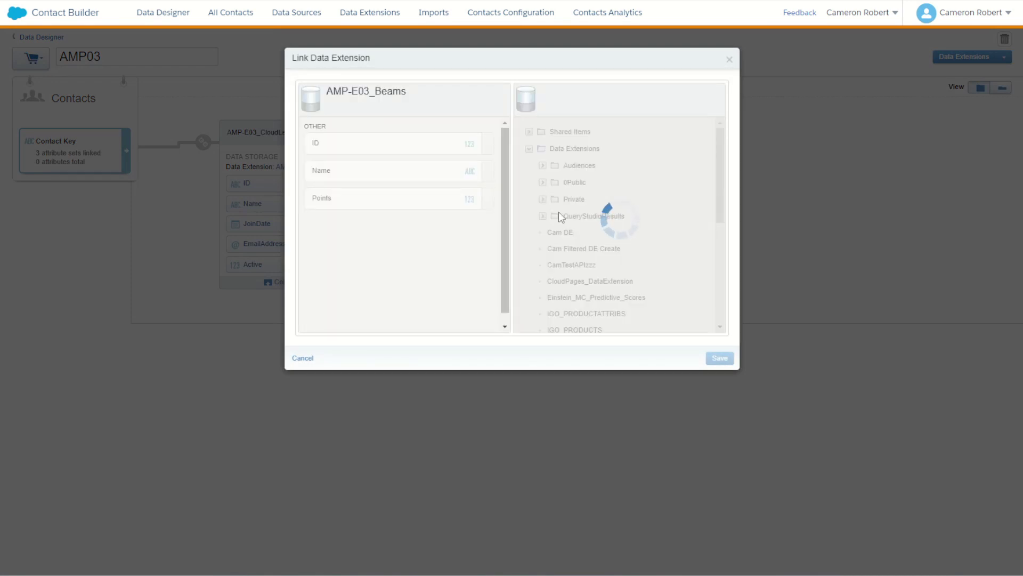
left_click(557, 216)
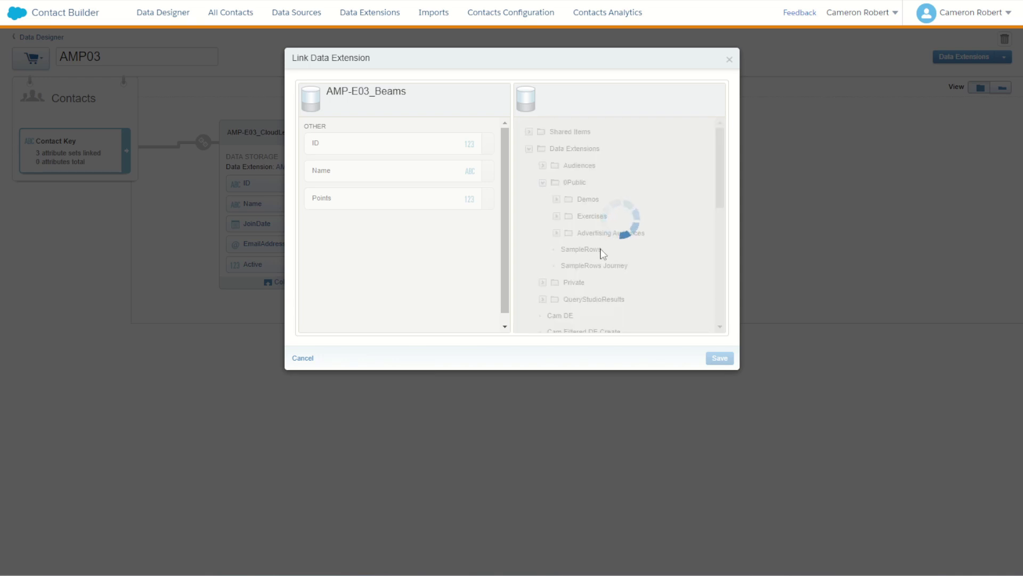
left_click(616, 267)
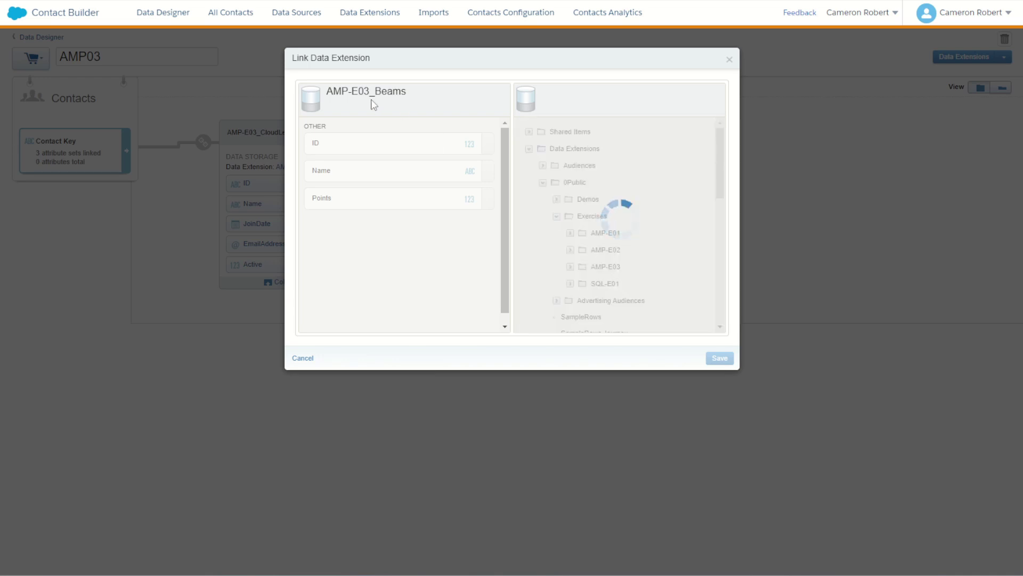
scroll(645, 251, "down", 1)
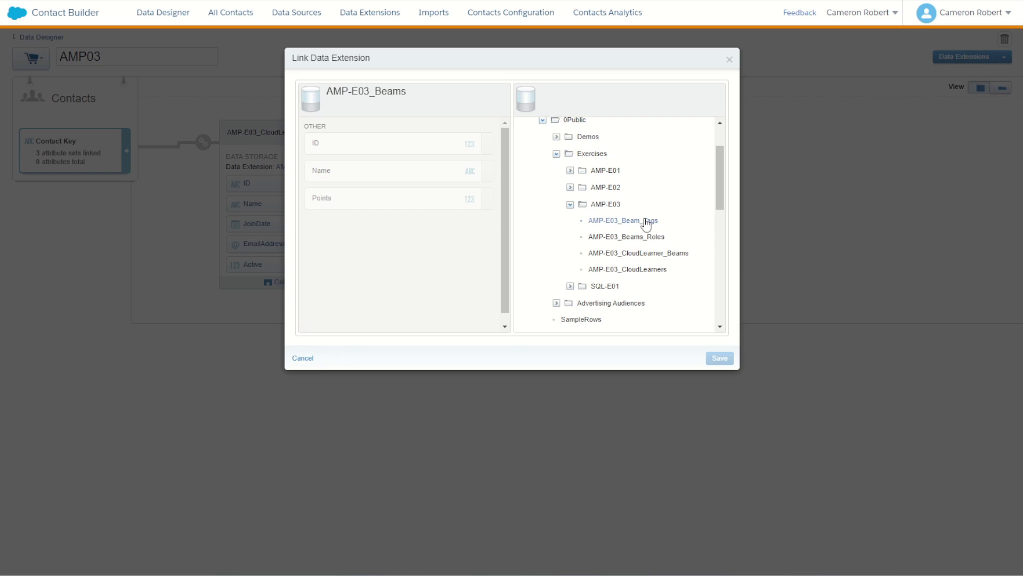
left_click(647, 223)
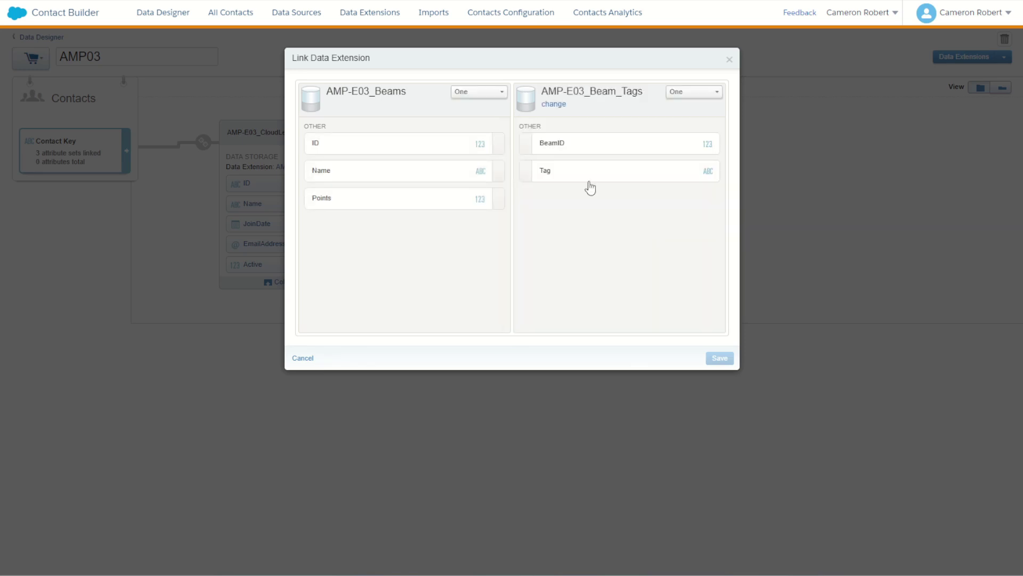
- Map ID to BeamID with Beam_Tags as the Many side, then save and confirm
left_click(437, 148)
left_click(568, 179)
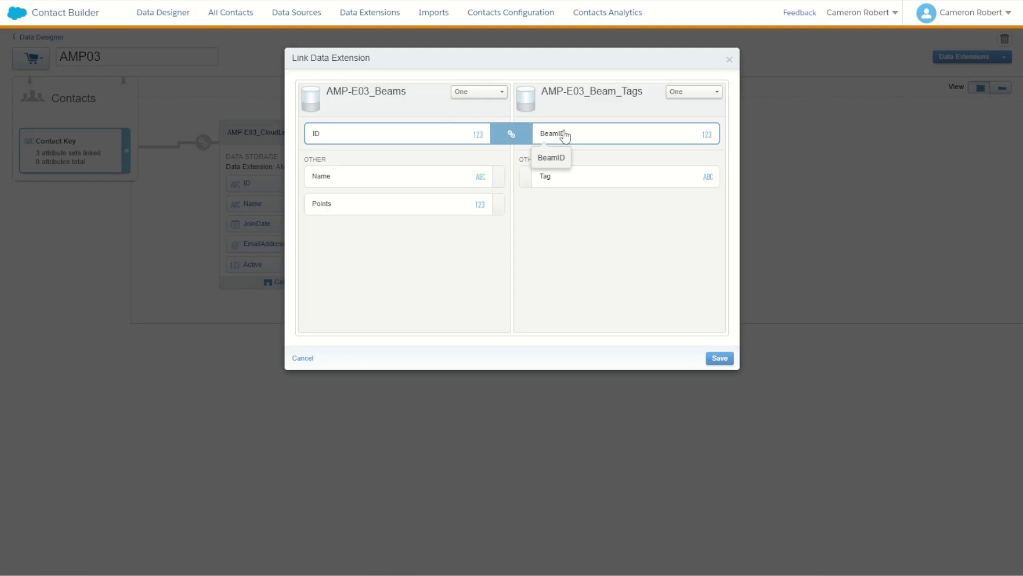
left_click(696, 92)
left_click(696, 117)
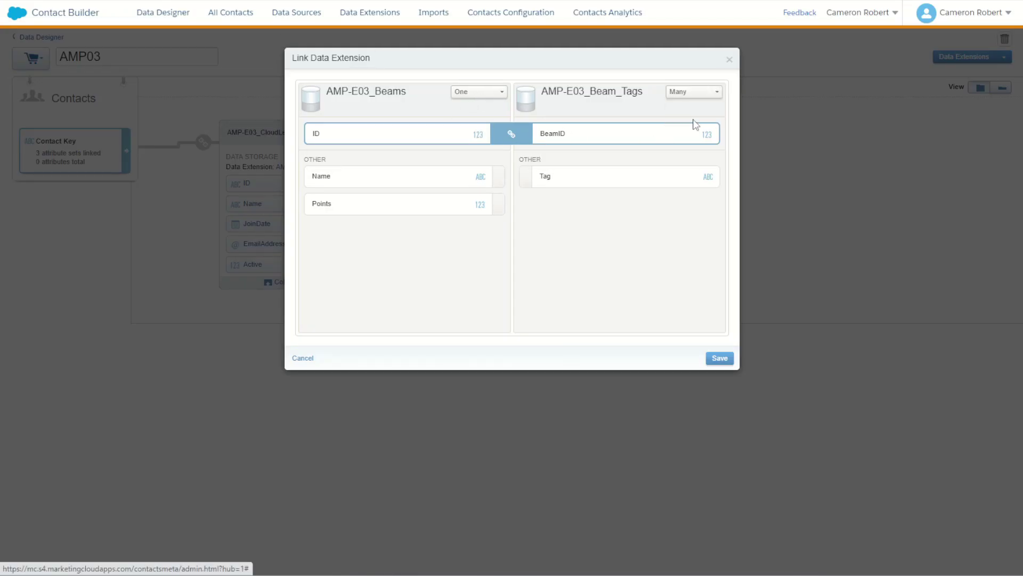
left_click(731, 359)
left_click(747, 157)
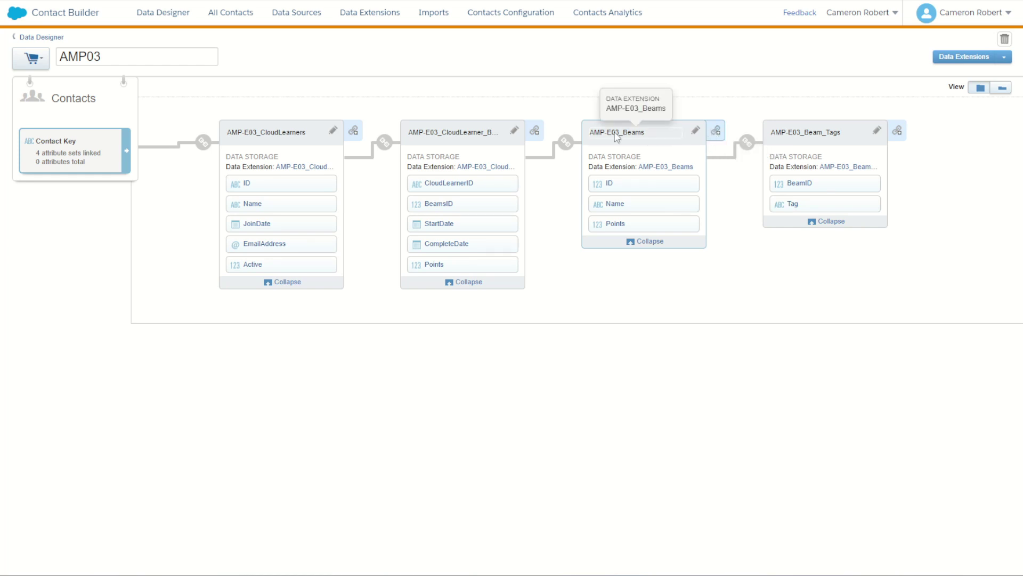
- Start another relationship from AMP-E03_Beams and select AMP-E03_Beams_Roles in the AMP-E03 folder
left_click(717, 133)
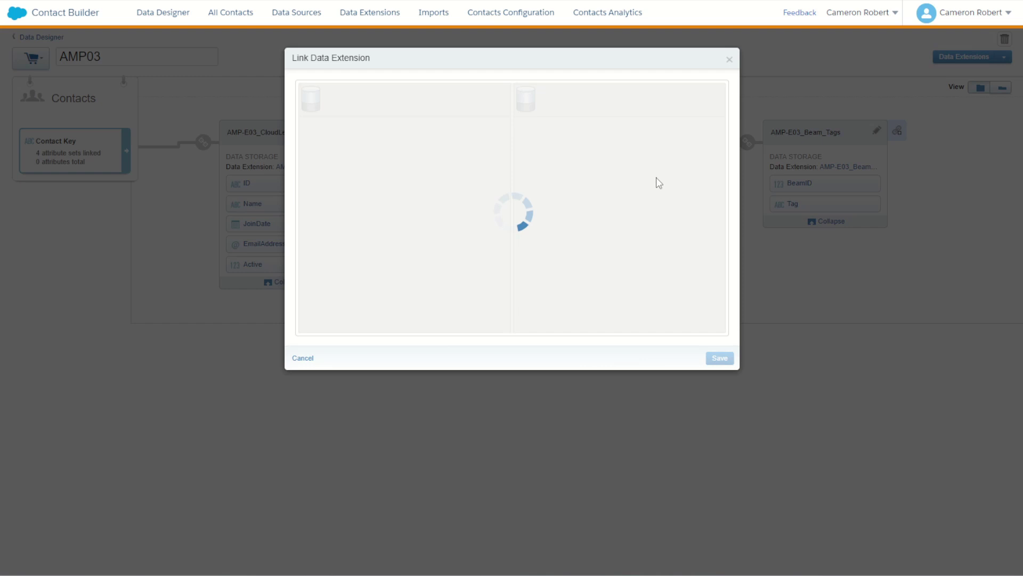
left_click(529, 150)
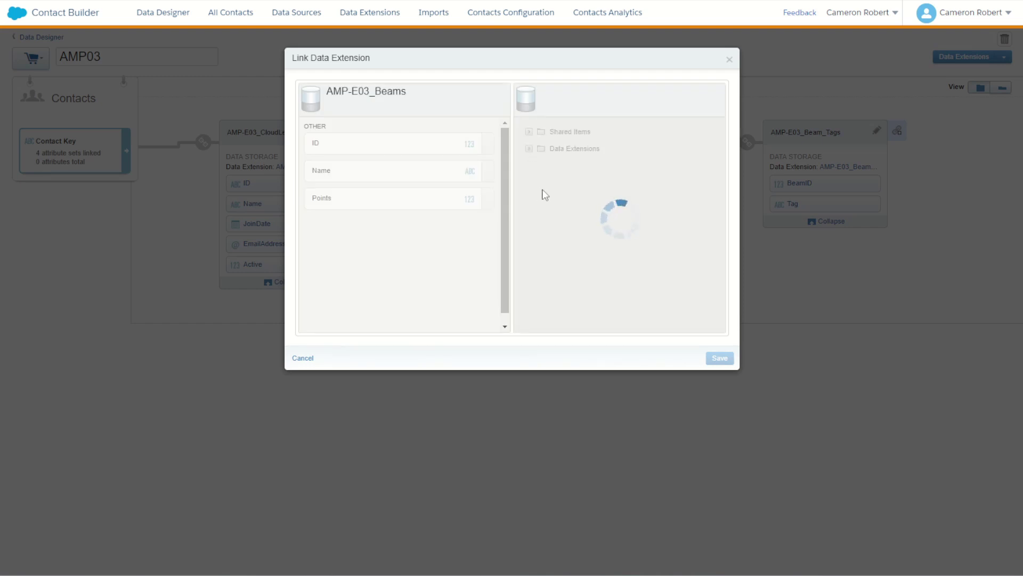
left_click(542, 182)
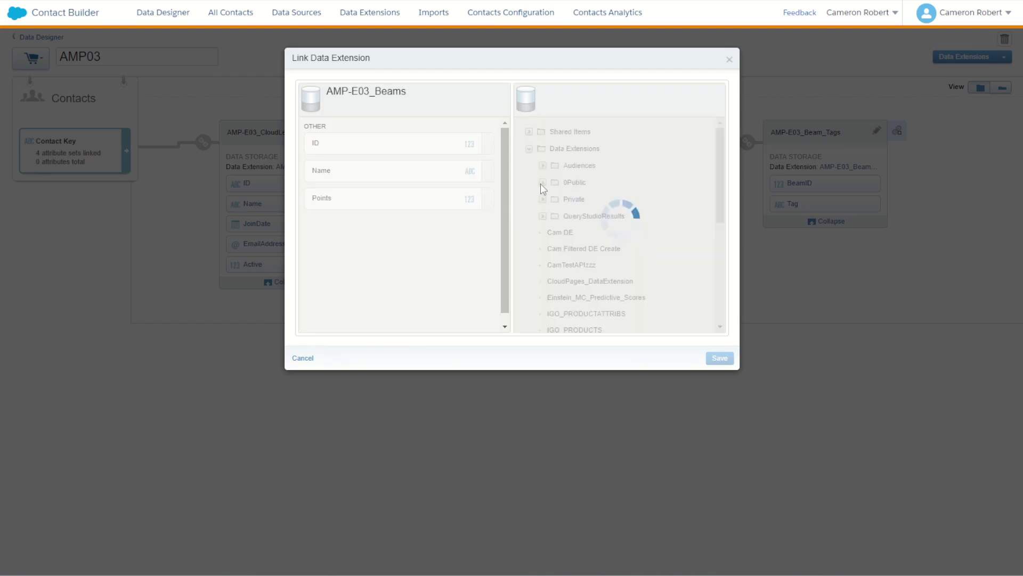
left_click(557, 216)
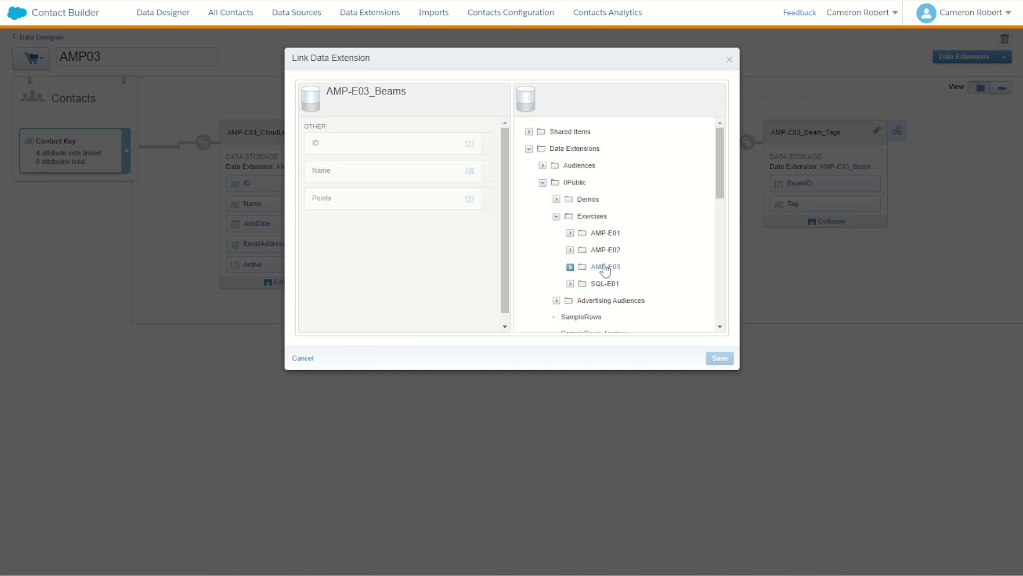
left_click(607, 269)
scroll(618, 271, "down", 2)
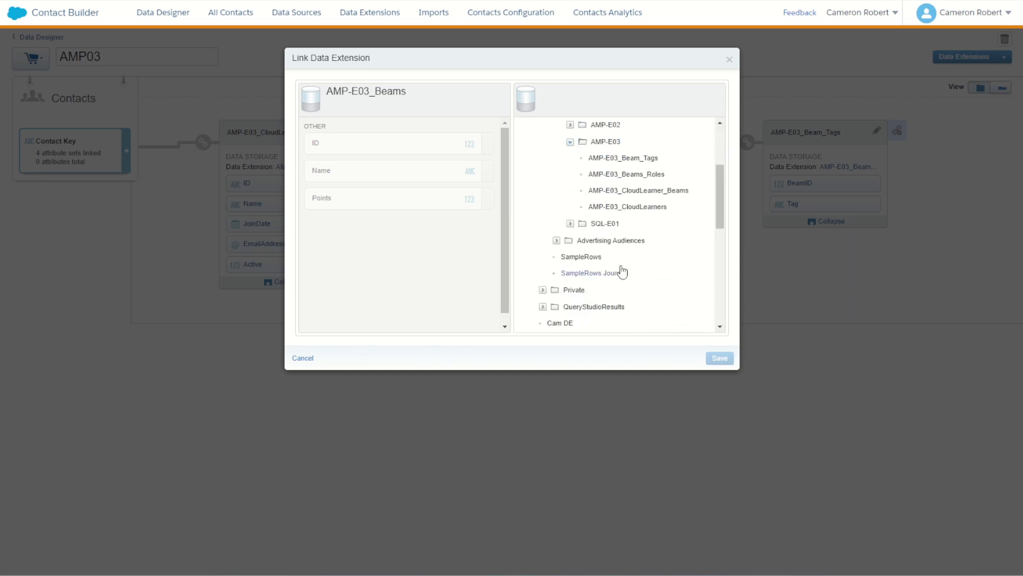
left_click(648, 173)
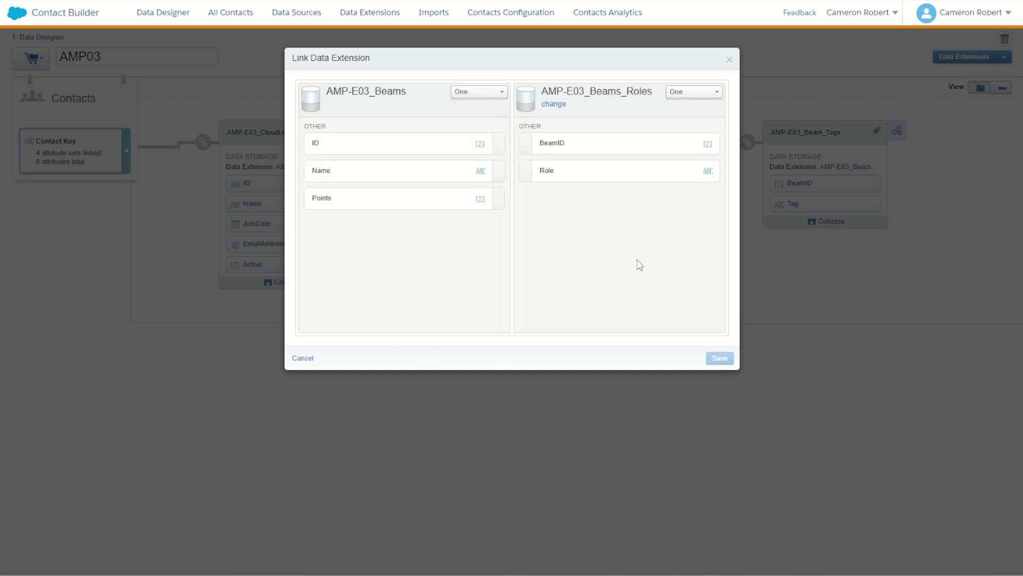
- Map ID to BeamID with Beams_Roles as the Many side, then save and confirm
left_click(472, 146)
left_click(577, 180)
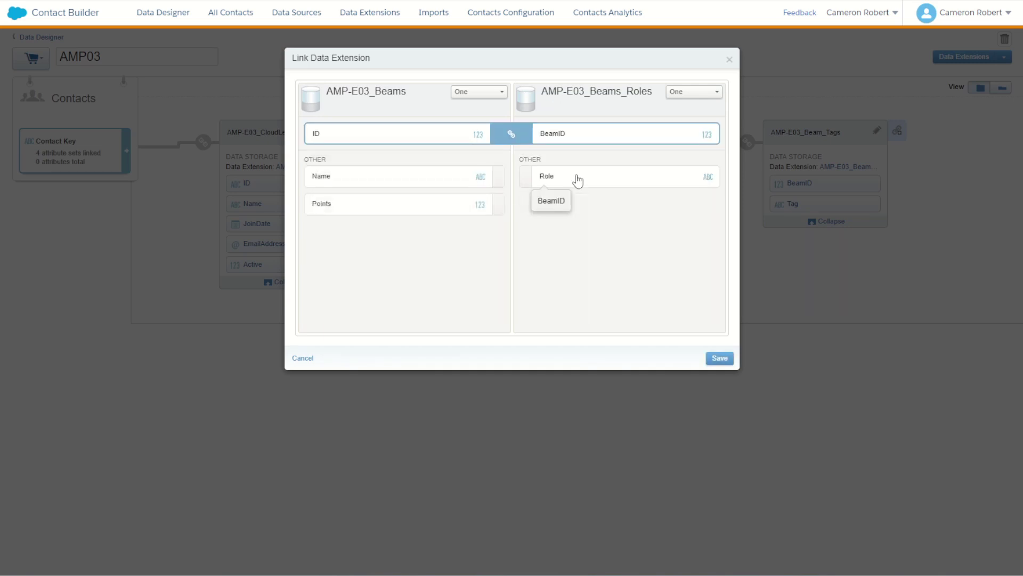
left_click(687, 93)
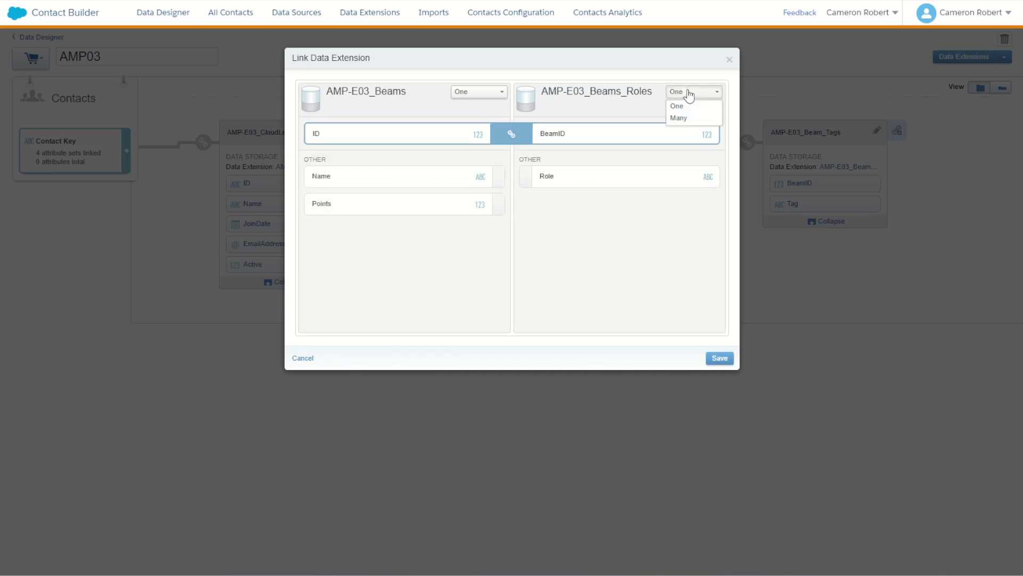
left_click(679, 118)
left_click(719, 357)
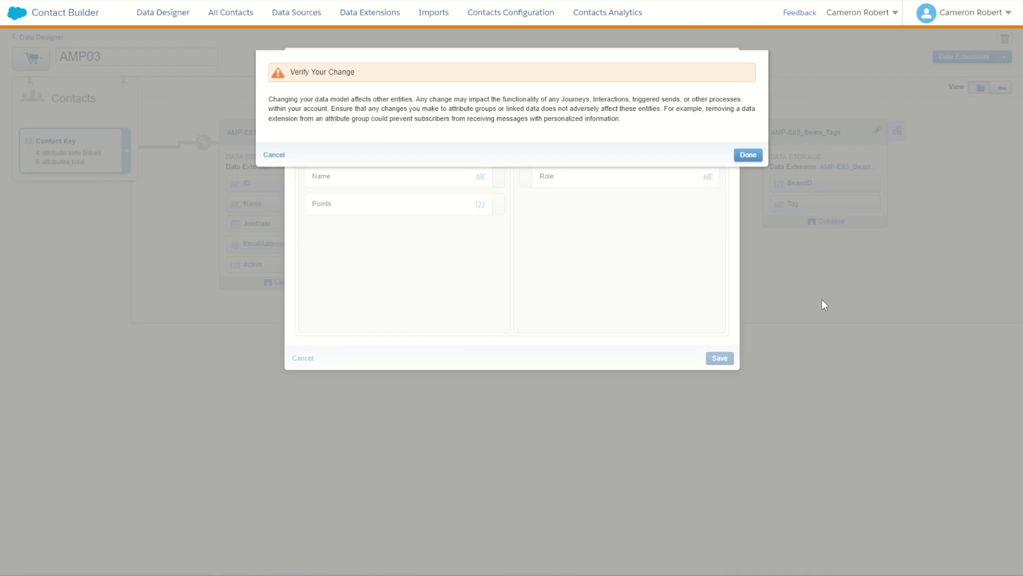
left_click(748, 155)
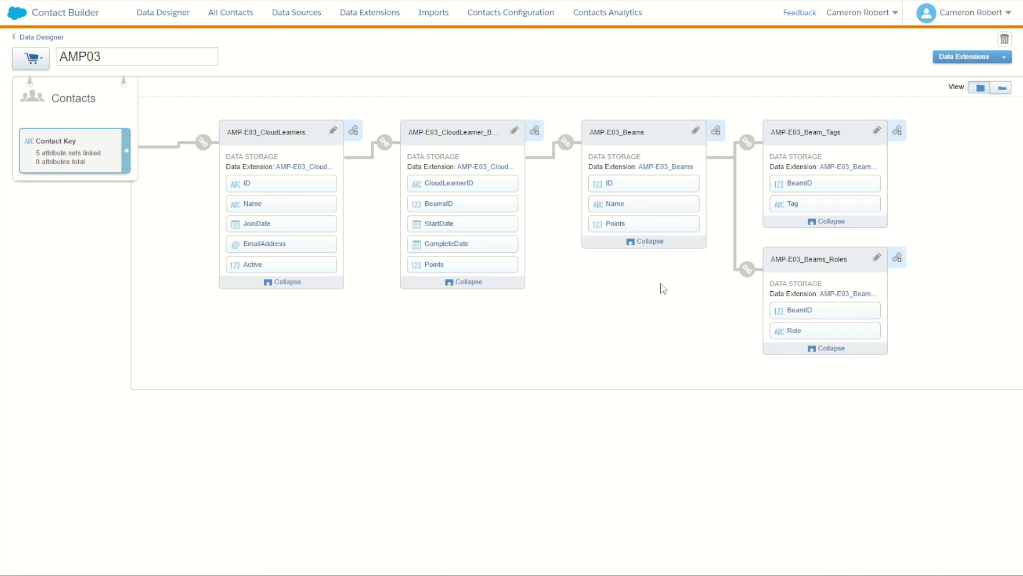
- Review the AMP03 links between the five data extensions, then go back to the Data Designer overview
mouse_move(748, 145)
left_click(47, 37)
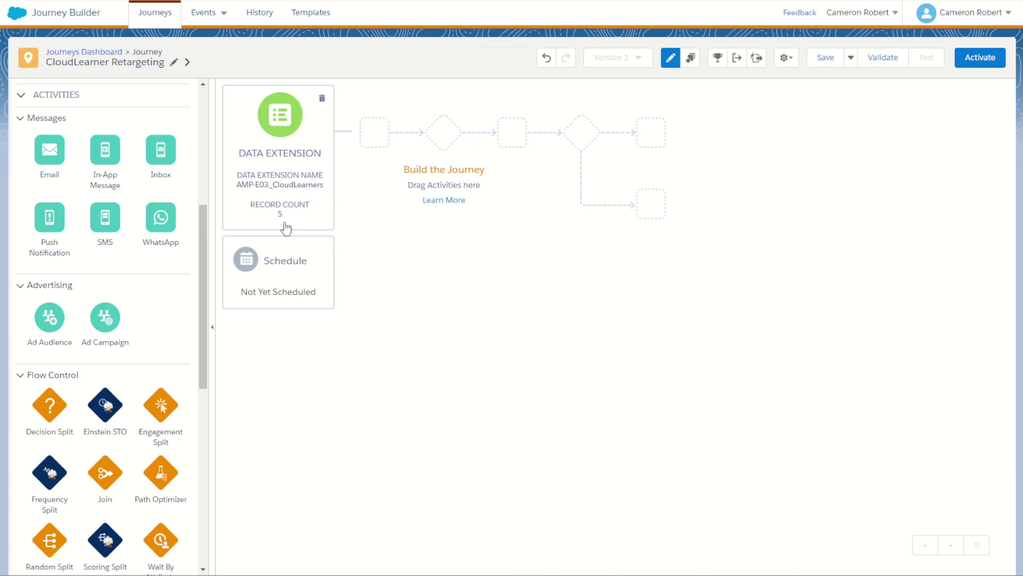
- Place a Decision Split on the canvas directly after the AMP-E03_CloudLearners entry source
left_click_drag(50, 405, 342, 143)
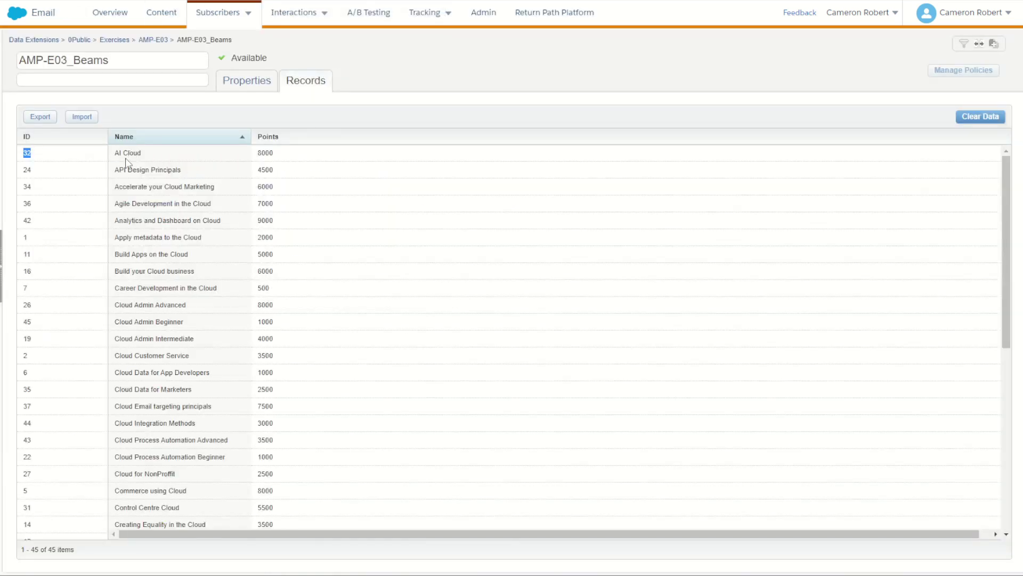
- Show the AMP-E03_Beams records and select ID 32 in the AI Cloud row
left_click(28, 170)
double_click(28, 154)
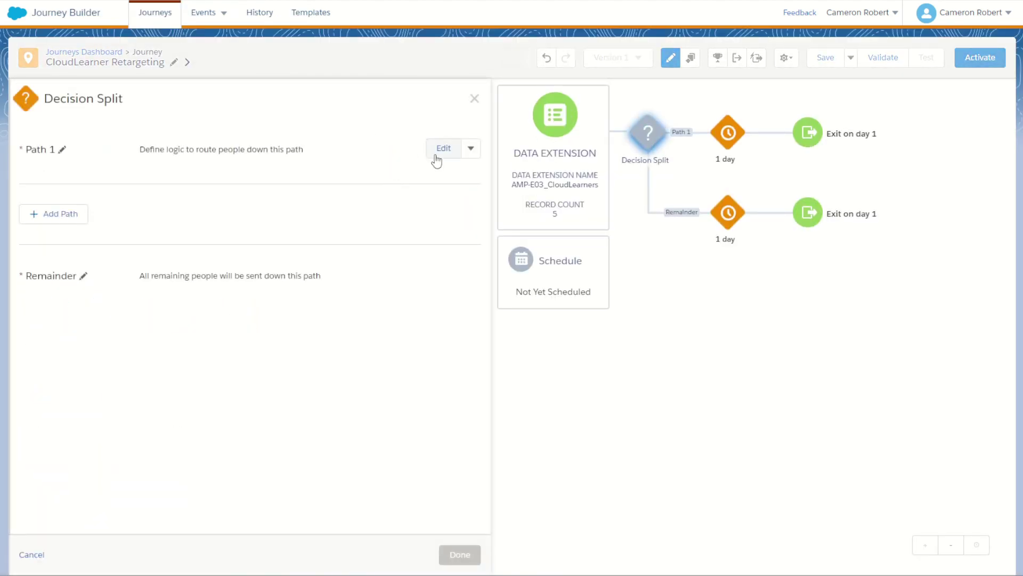
- Filter Path 1 on AMP03 > AMP-E03_CloudLearner_Beams BeamsID equal to 32
left_click(450, 155)
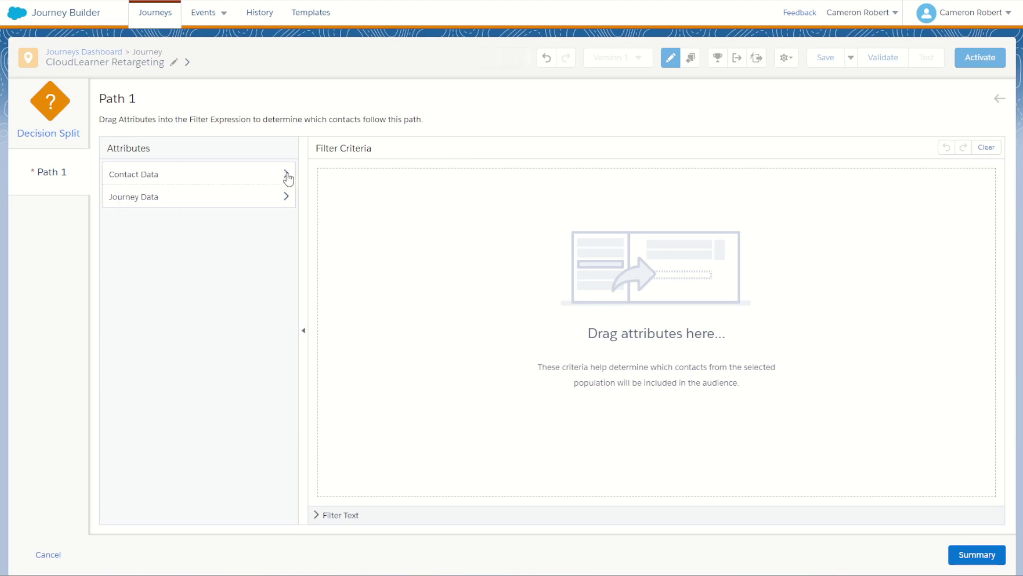
left_click(287, 175)
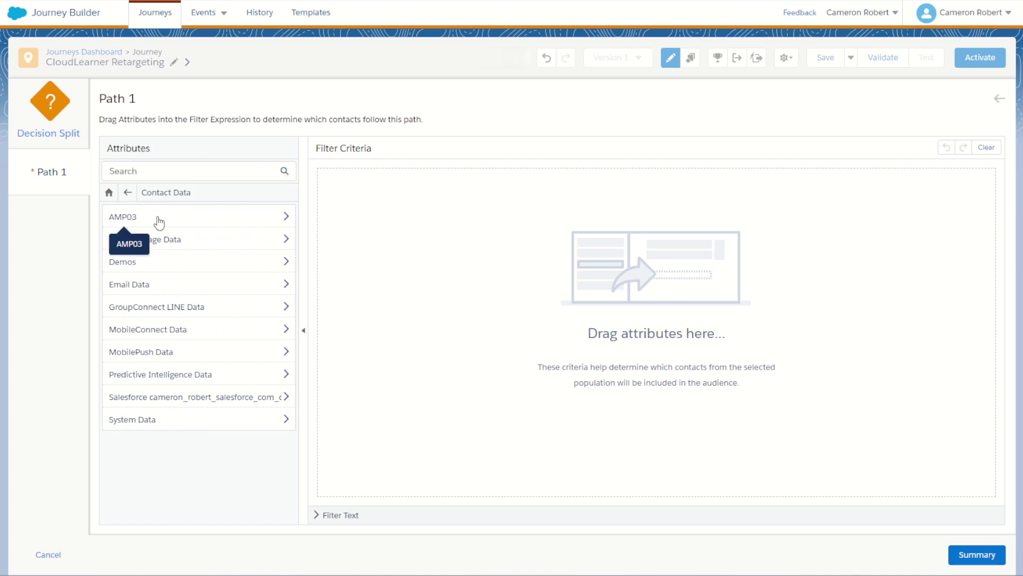
left_click(255, 217)
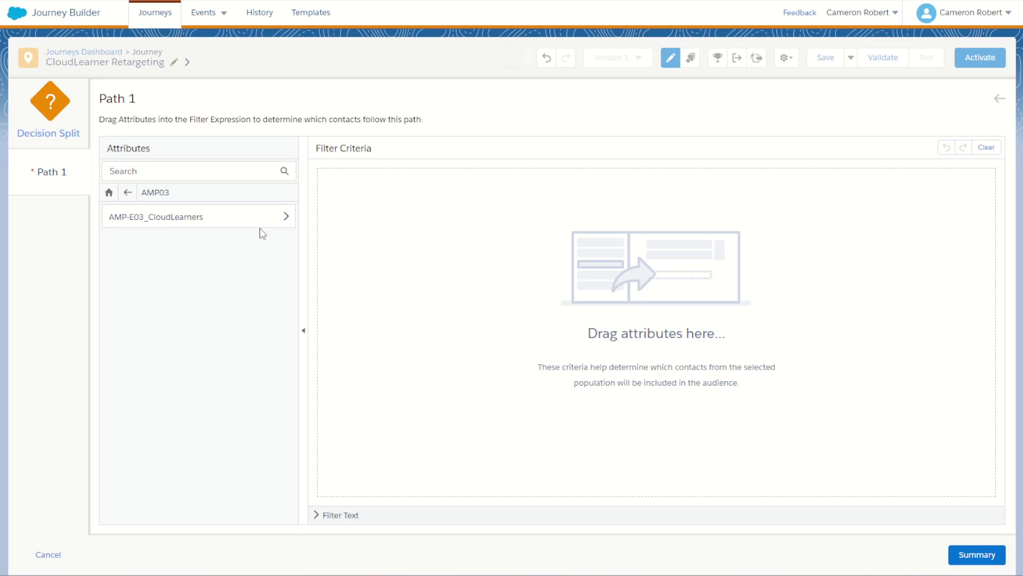
left_click(198, 222)
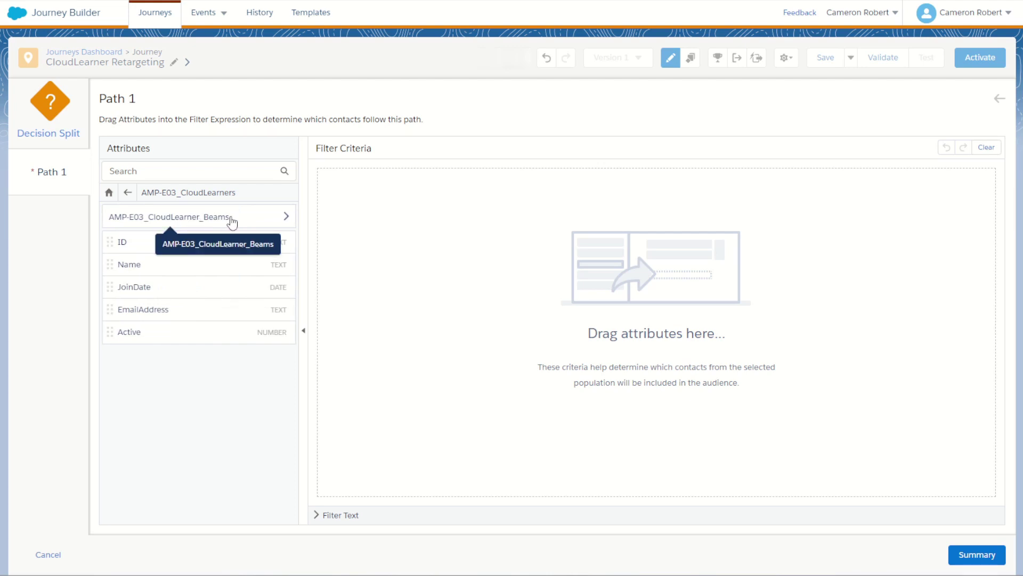
left_click(232, 223)
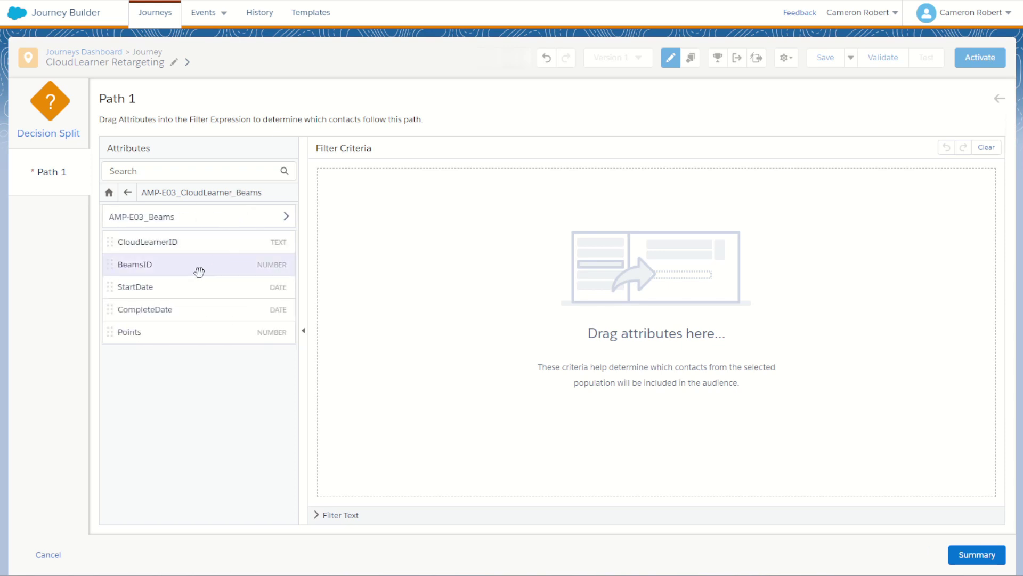
left_click_drag(187, 268, 434, 248)
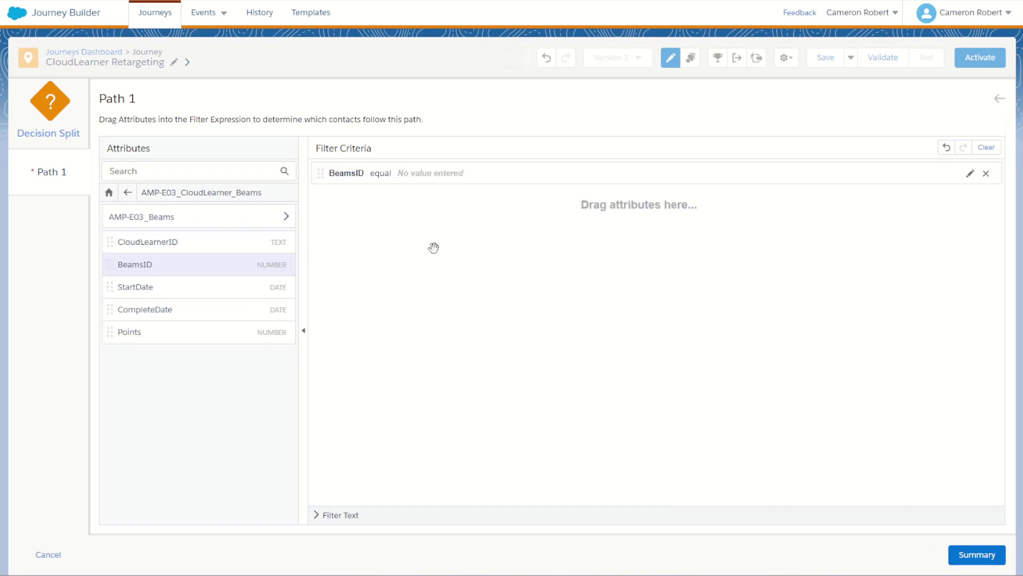
left_click(455, 175)
left_click(505, 202)
type("32")
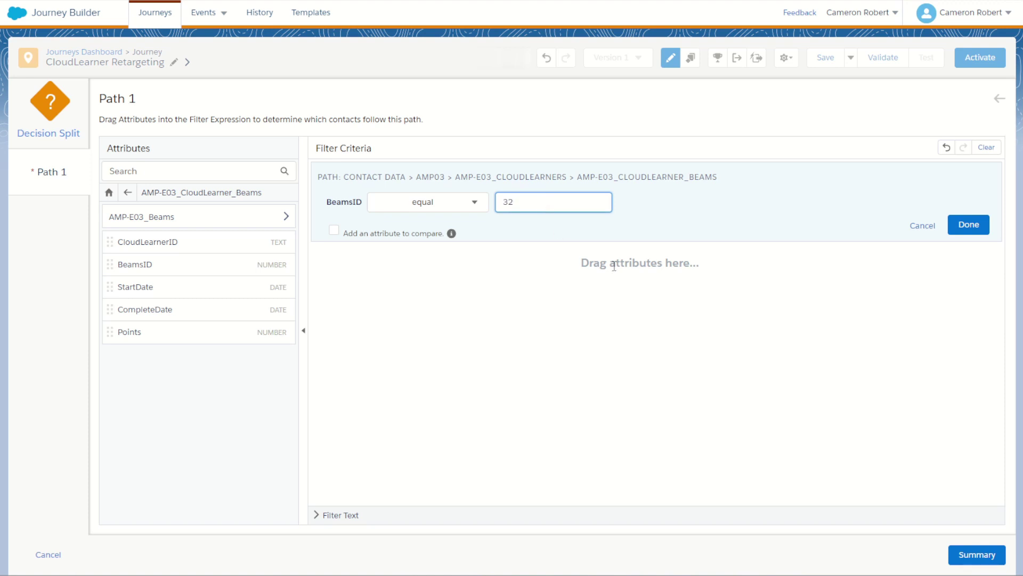
left_click(971, 227)
left_click(969, 226)
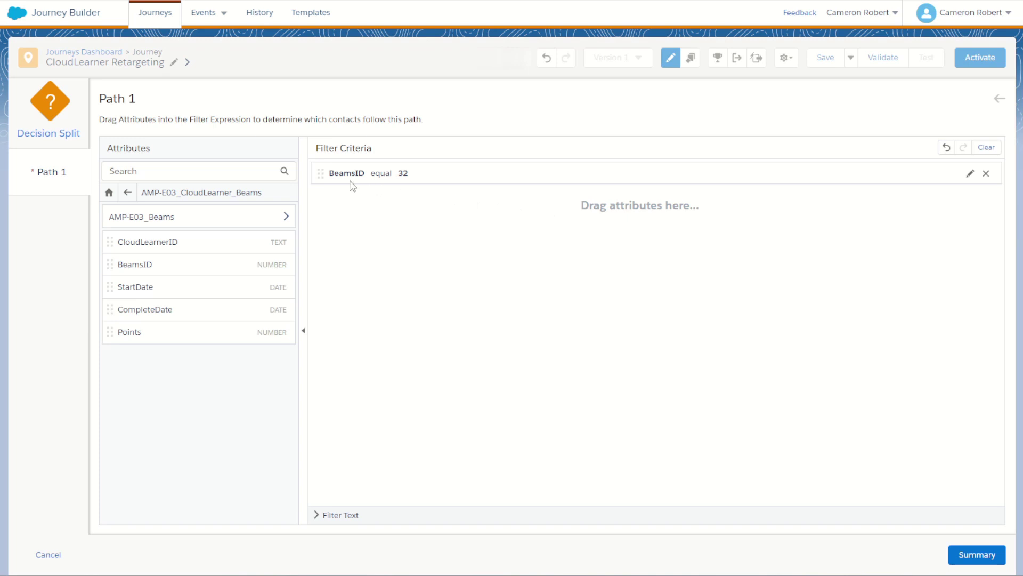
- Rename Path 1 to 'Has seen AI Beam' and apply the decision split settings
left_click(57, 133)
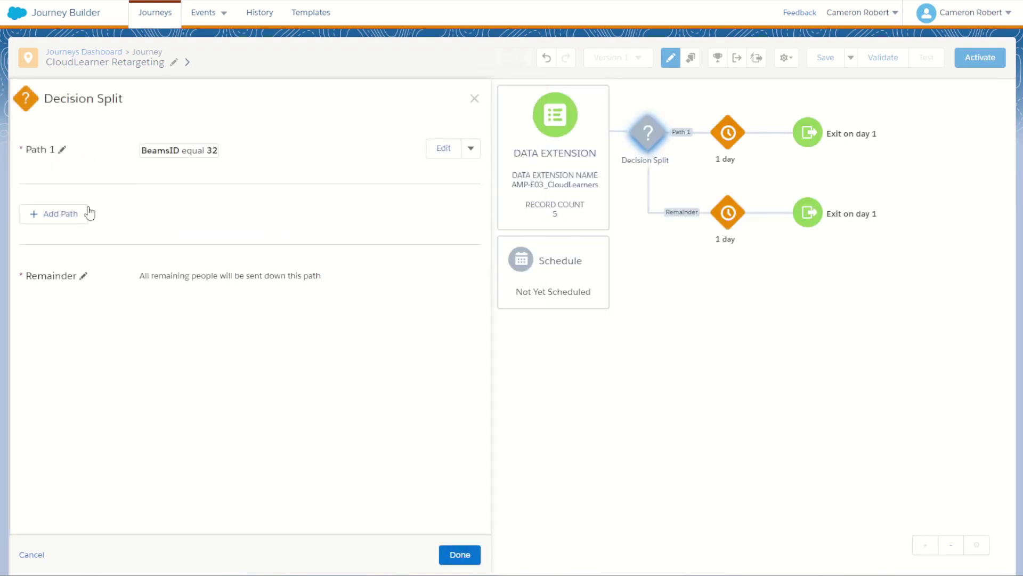
left_click(62, 149)
left_click(18, 149)
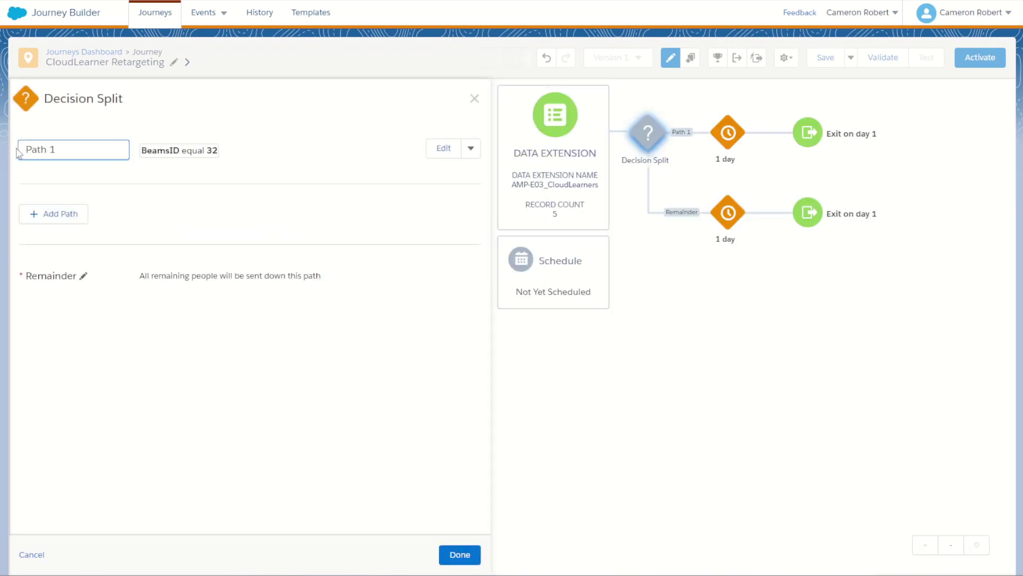
key("ctrl+a")
type("Has seen AI Beam")
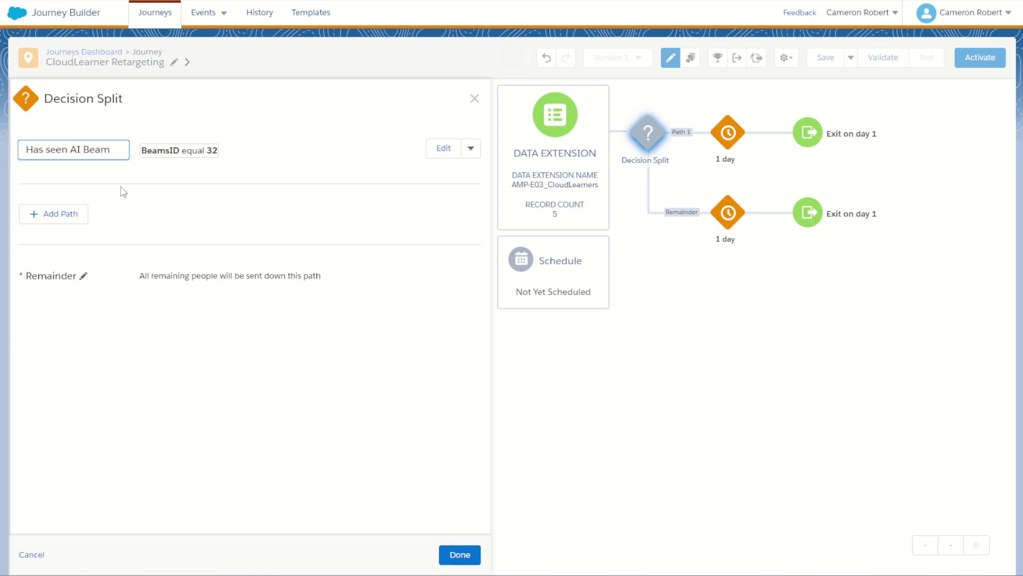
left_click(344, 311)
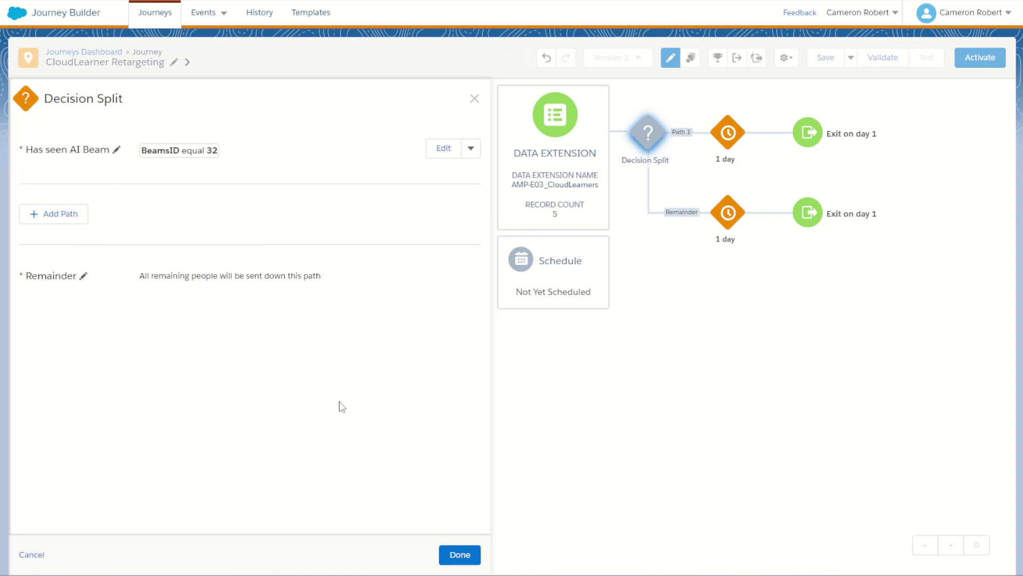
left_click(458, 555)
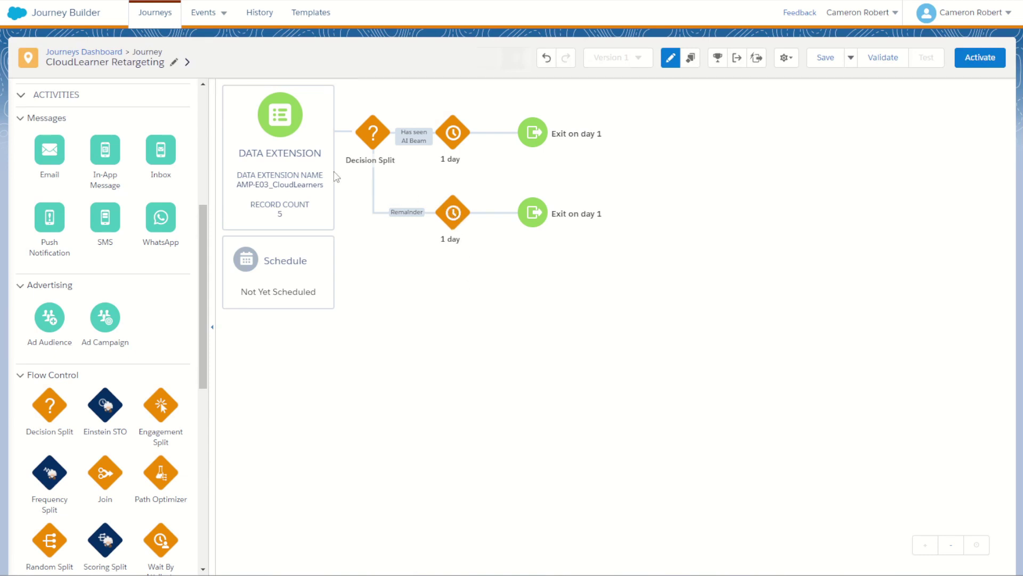
- Place an Email activity on the Remainder path before the 1-day wait
left_click_drag(47, 155, 416, 224)
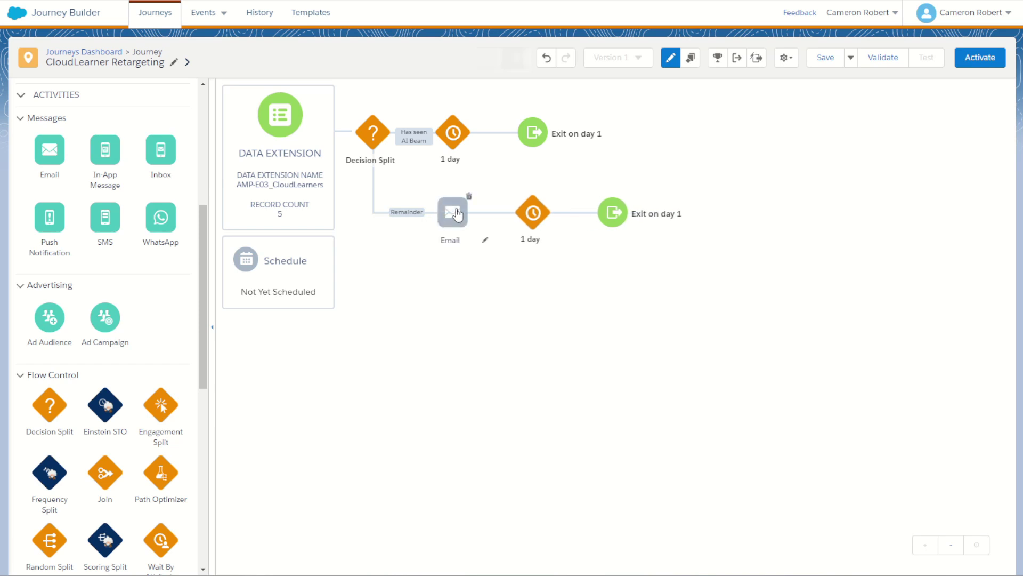